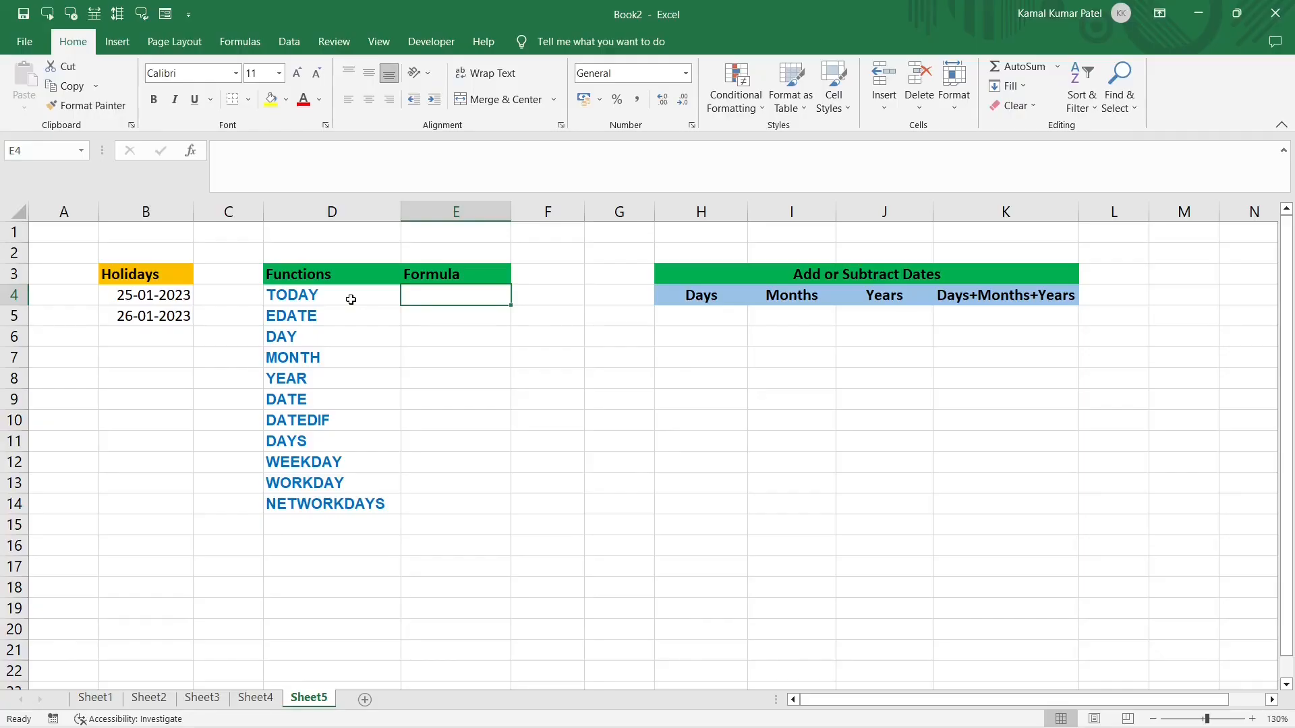
Enter a TODAY formula in cell E4 to return the current date
text(=tod)
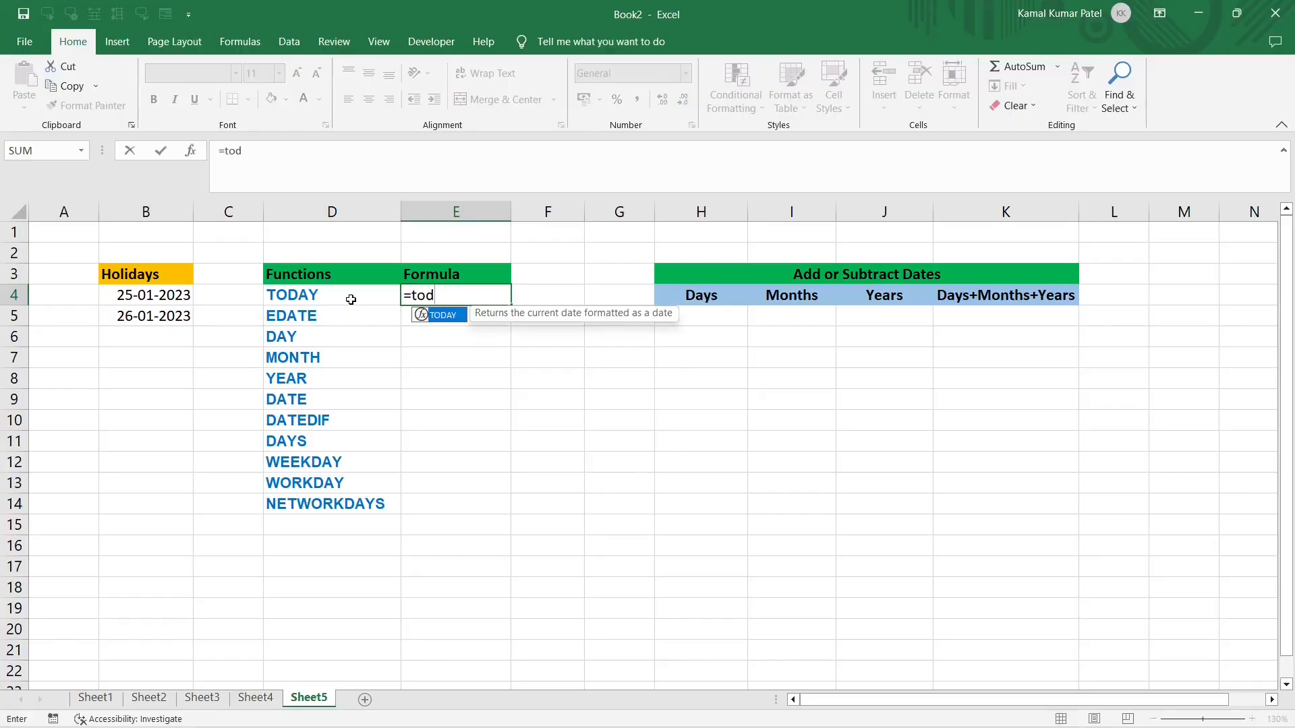
key(Tab)
key(Return)
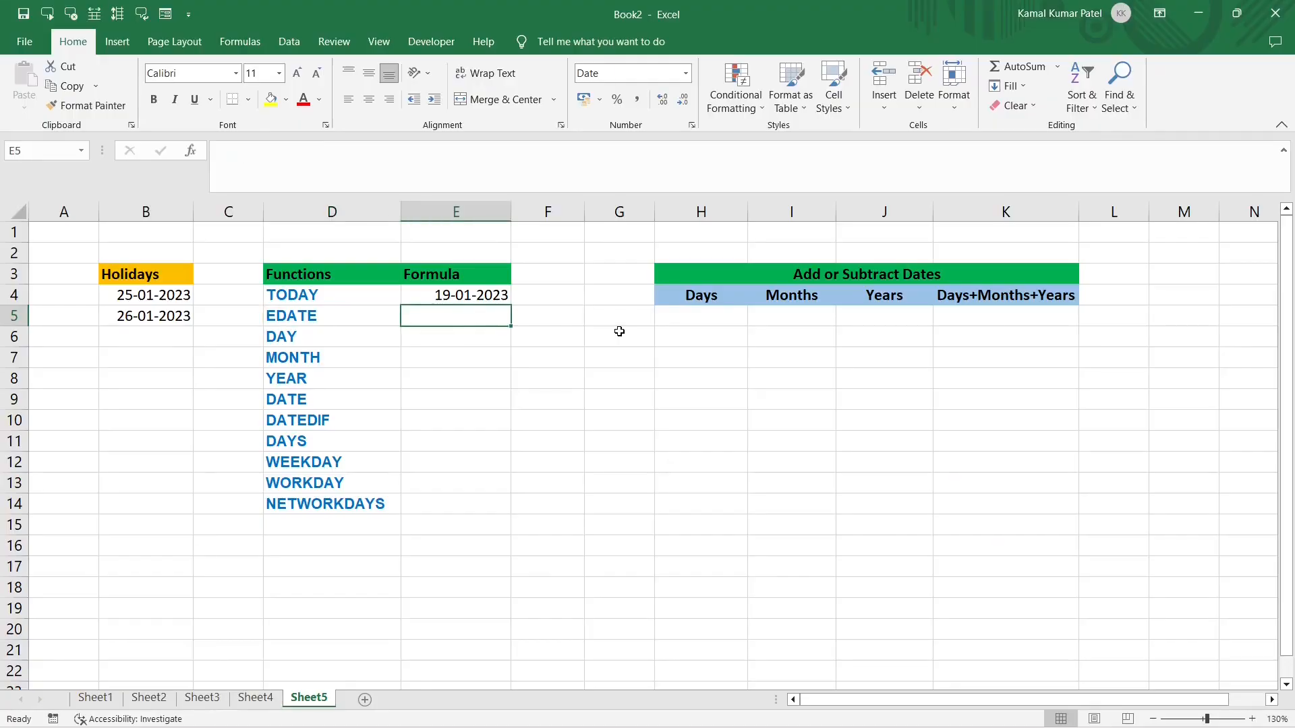
Enter =EDATE(E4,-5) in cell E5 to get the date five months before the TODAY date
text(=eda)
key(Tab)
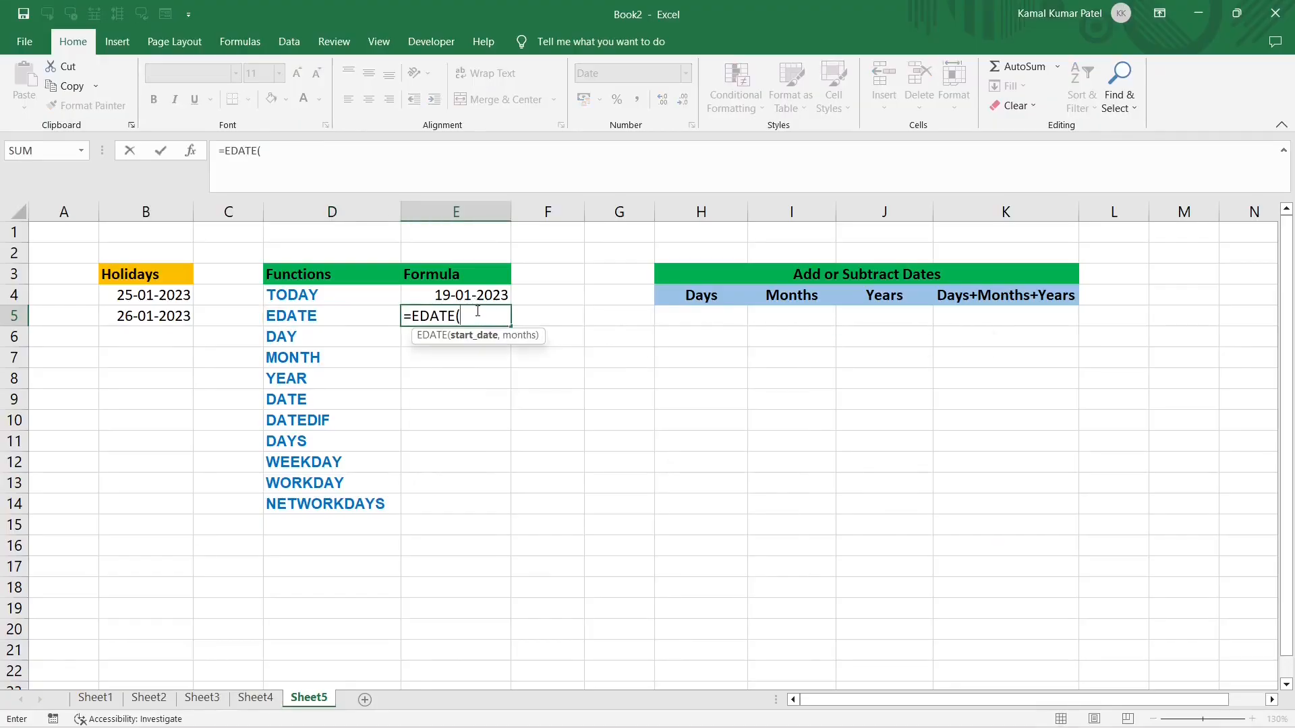
click(472, 294)
text(,)
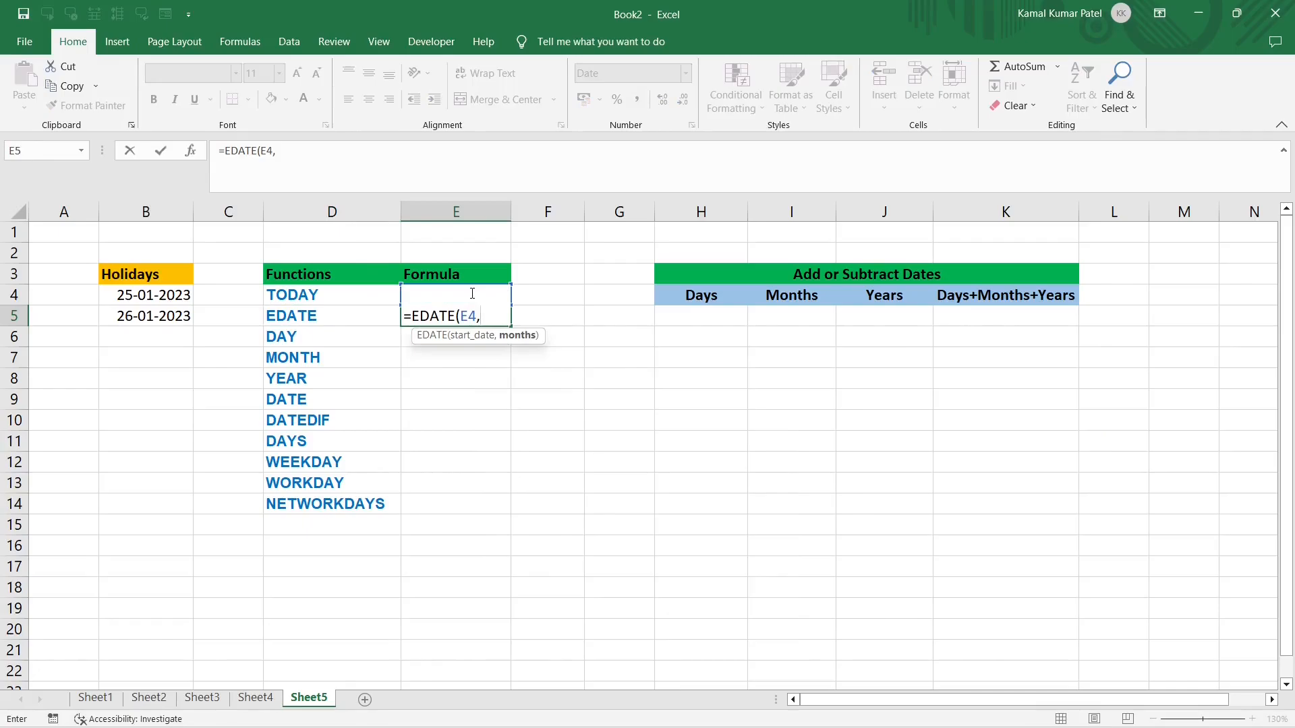
text(-5))
key(Return)
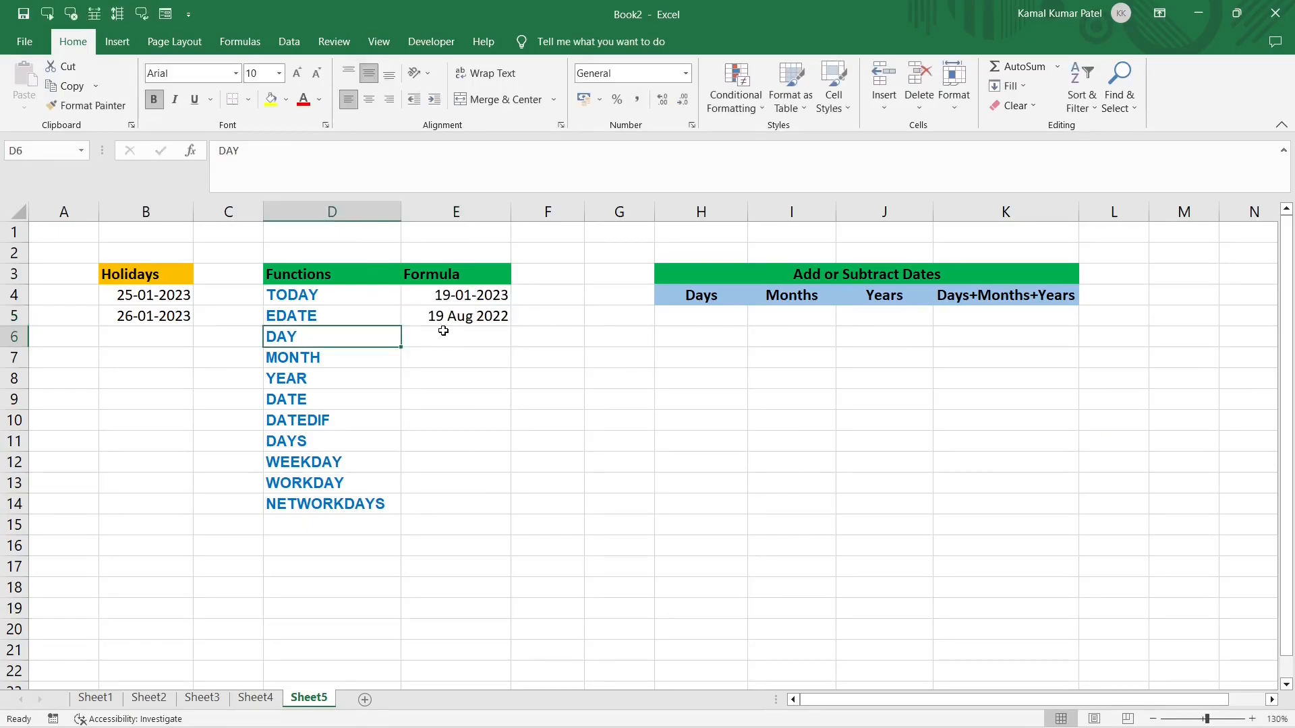
Change the months argument of the EDATE formula in E5 to 5 so it adds months
click(486, 321)
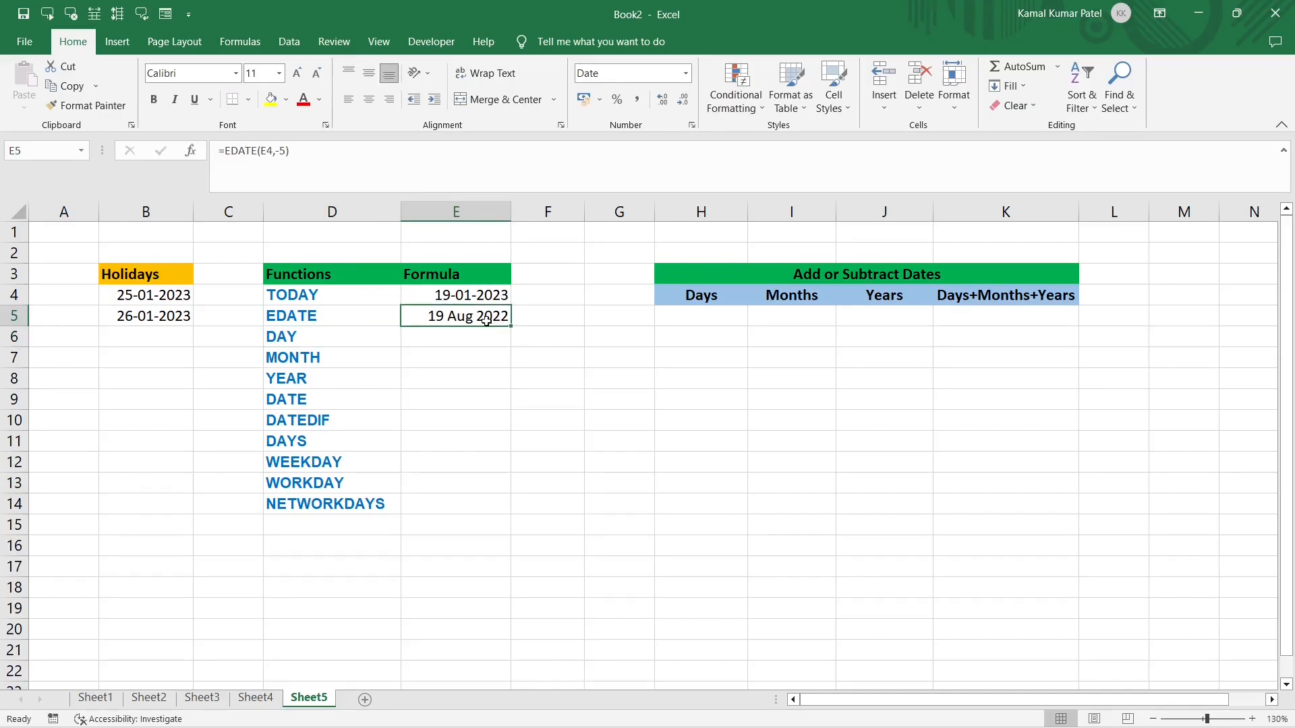
click(282, 151)
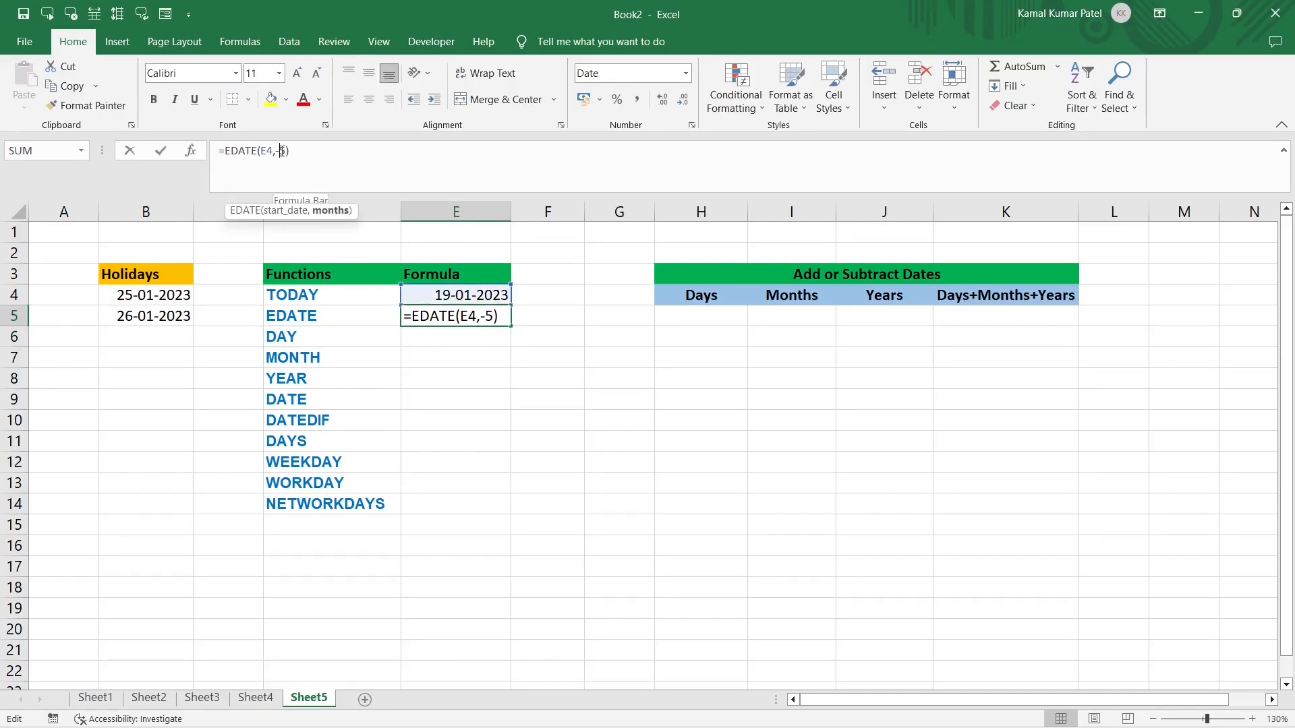
key(BackSpace)
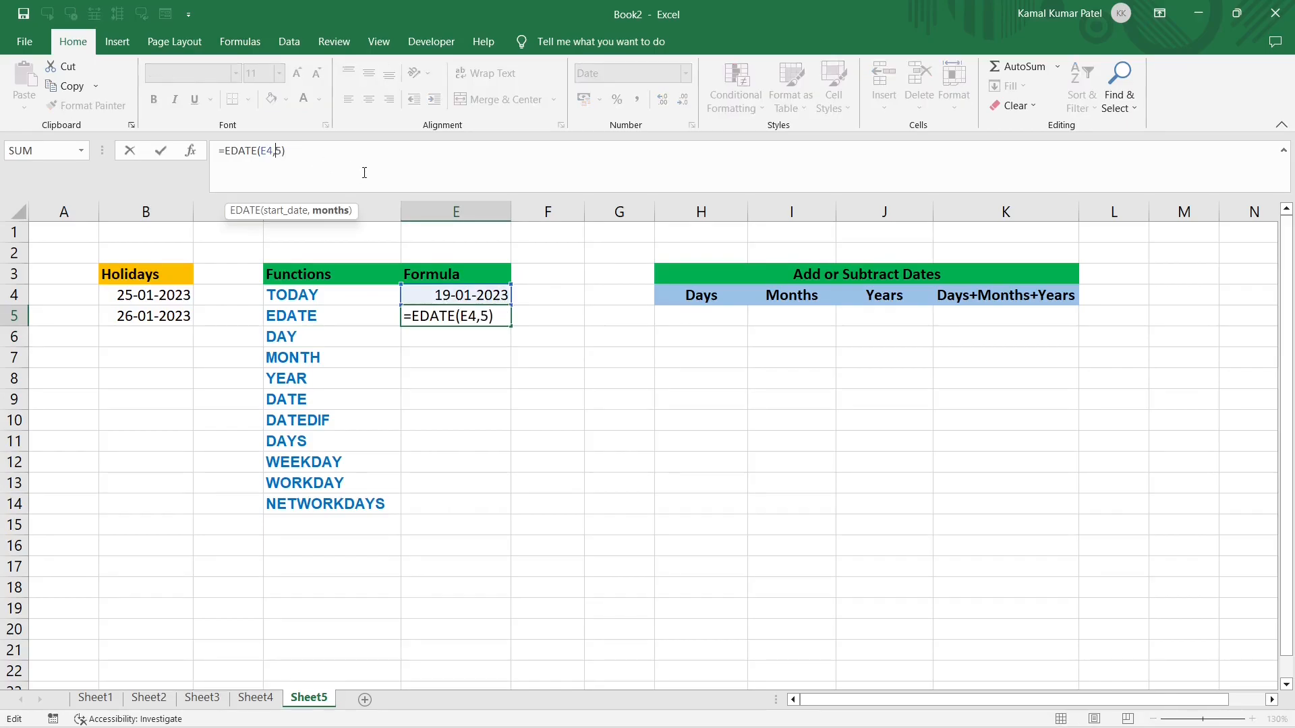
key(Return)
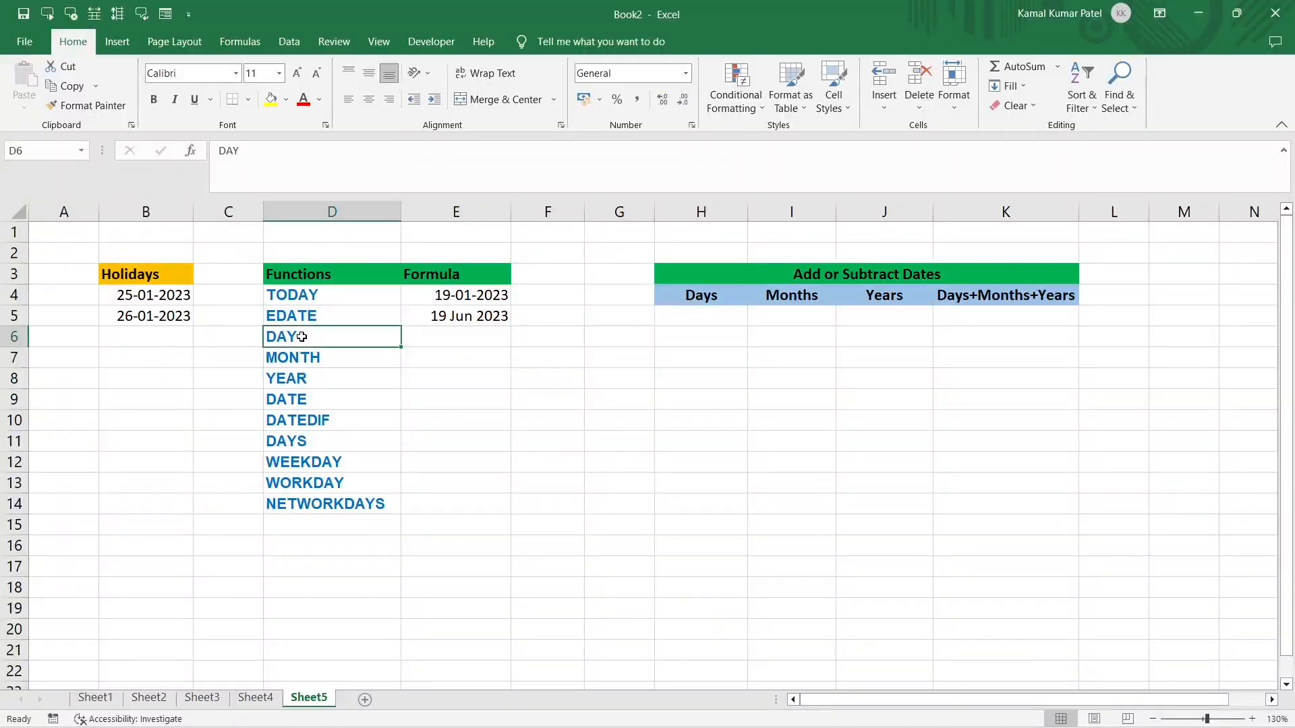
drag(290, 335, 304, 378)
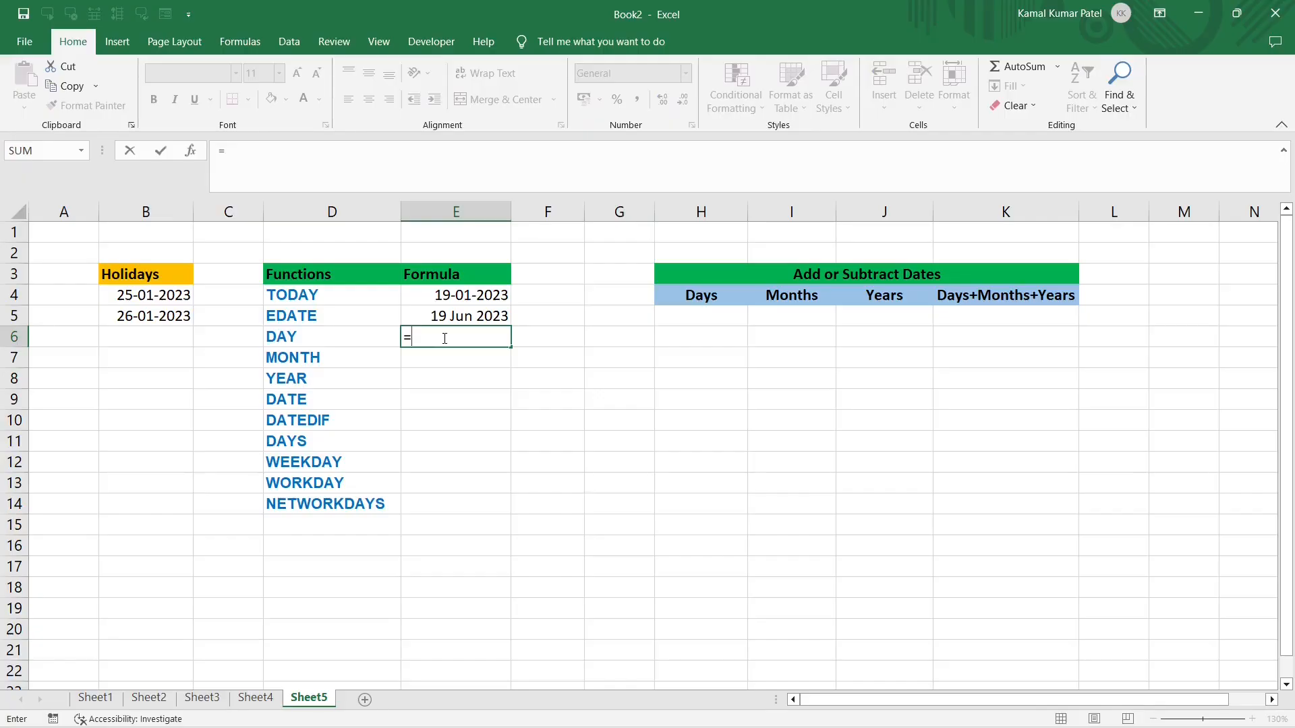
text(day)
key(Tab)
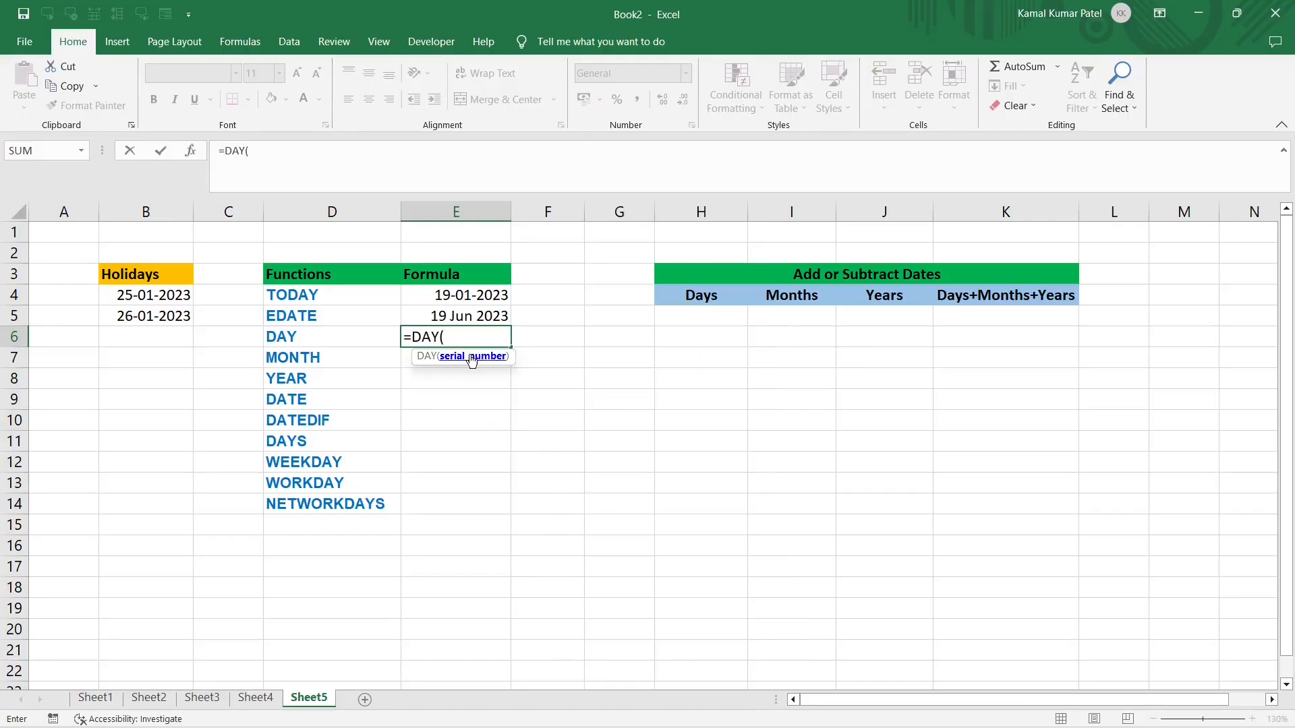
key(Escape)
Set the number format of the TODAY cell E4 to General to show its serial number
click(458, 298)
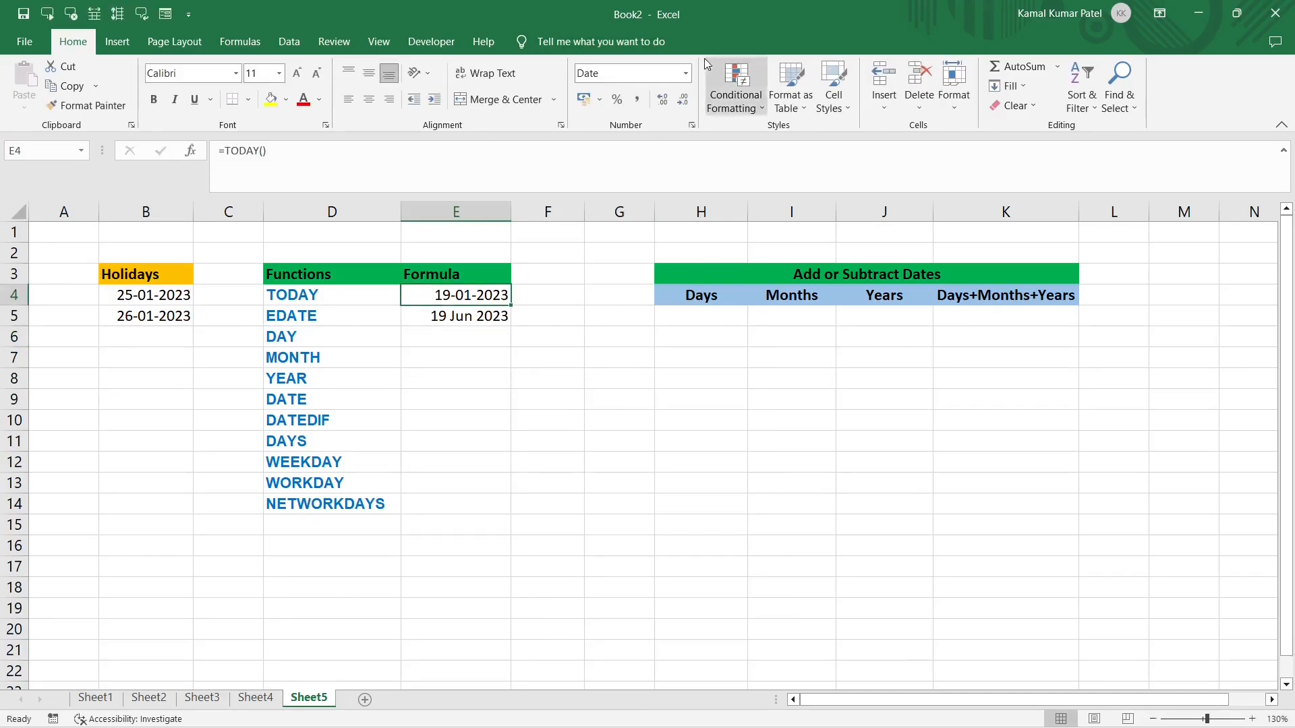
click(686, 73)
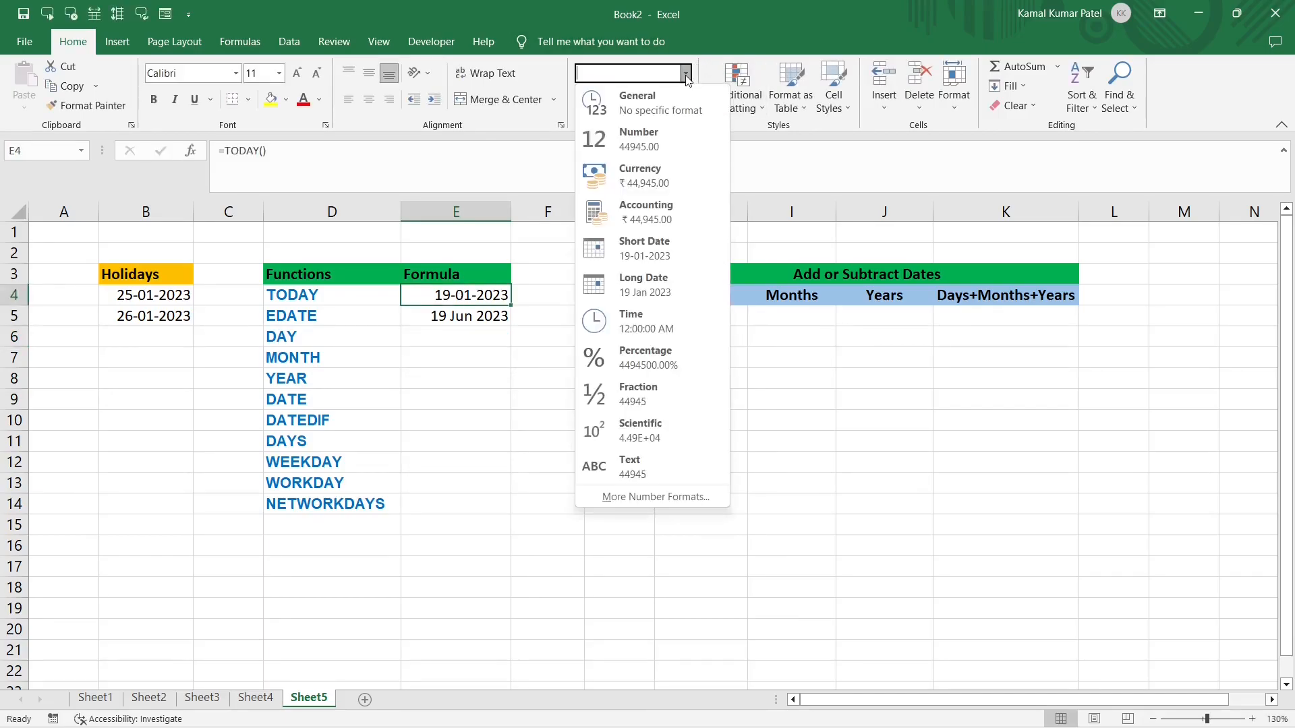
click(649, 106)
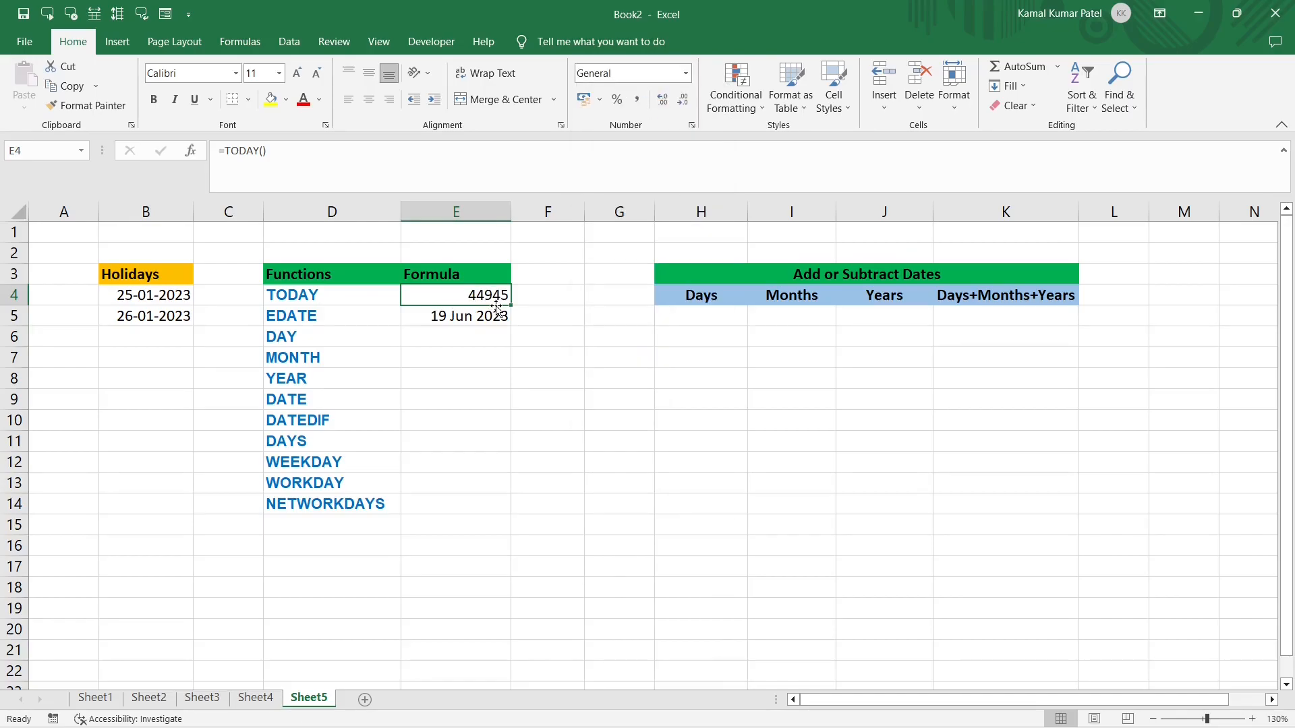
Enter =DAY(E4) in cell E6 to extract the day from the TODAY date
click(437, 338)
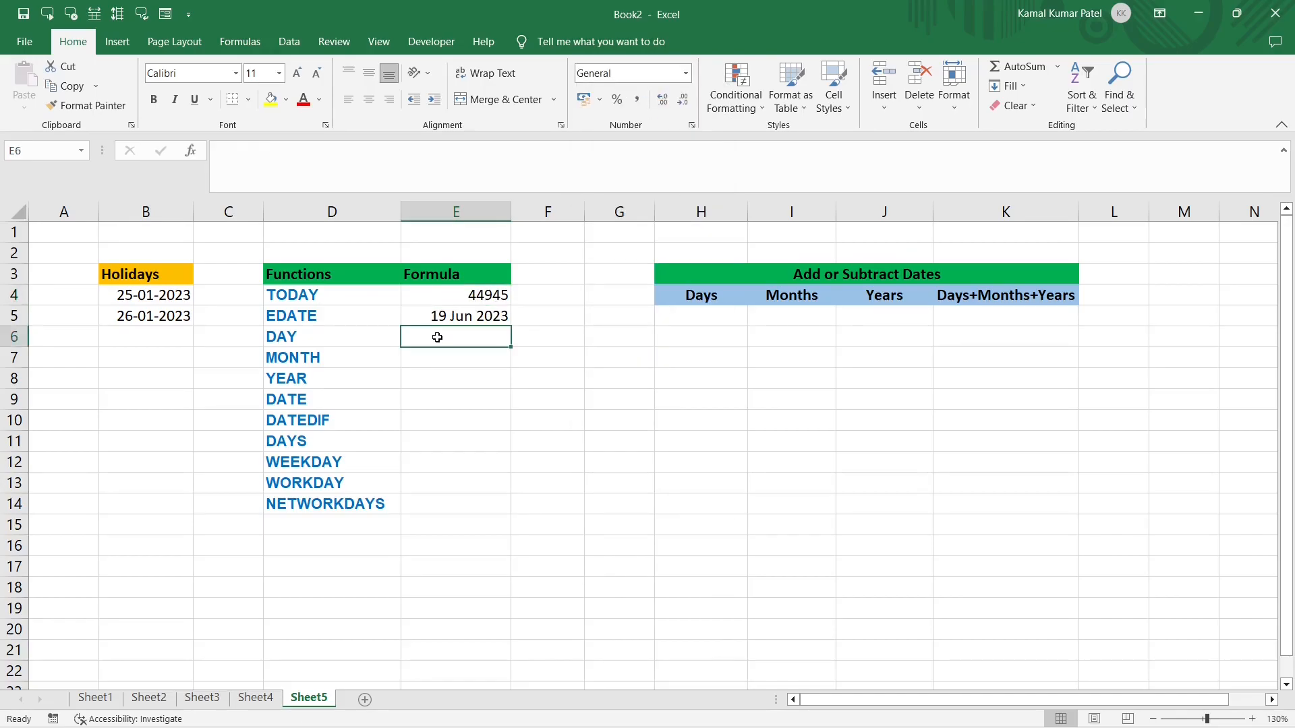
text(=day)
key(Tab)
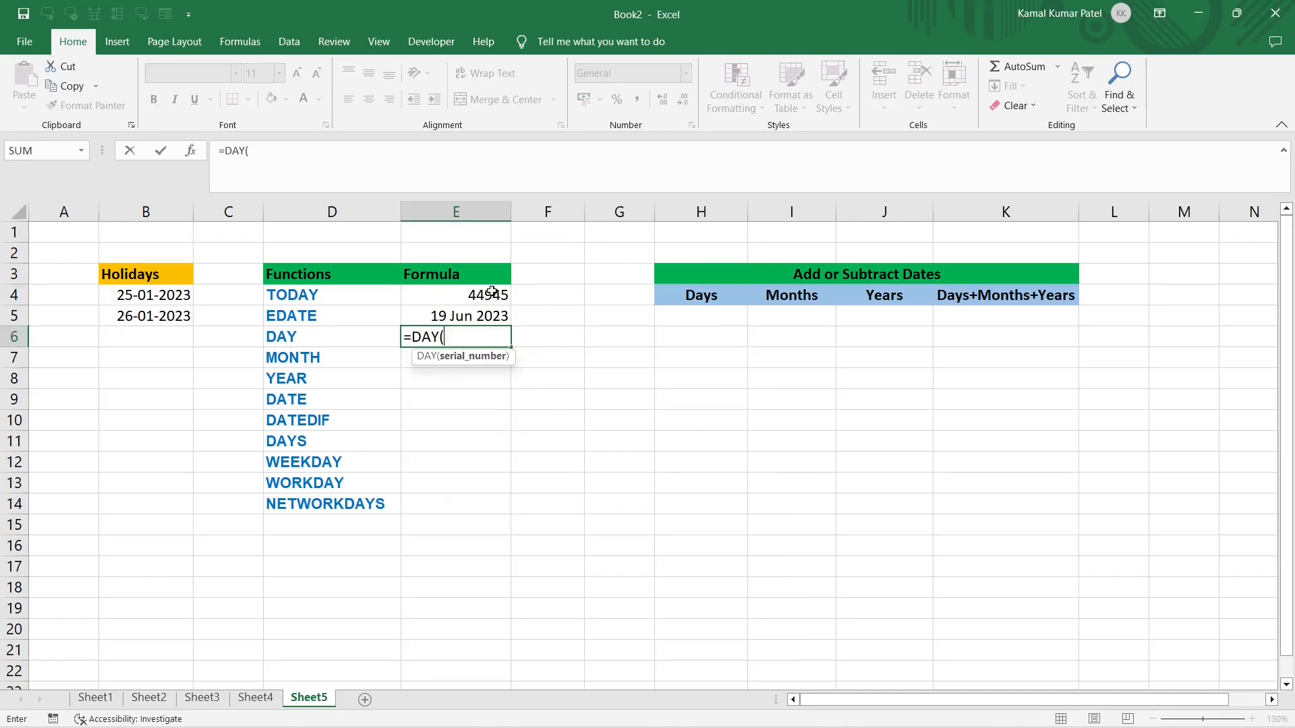
click(492, 294)
text())
key(Return)
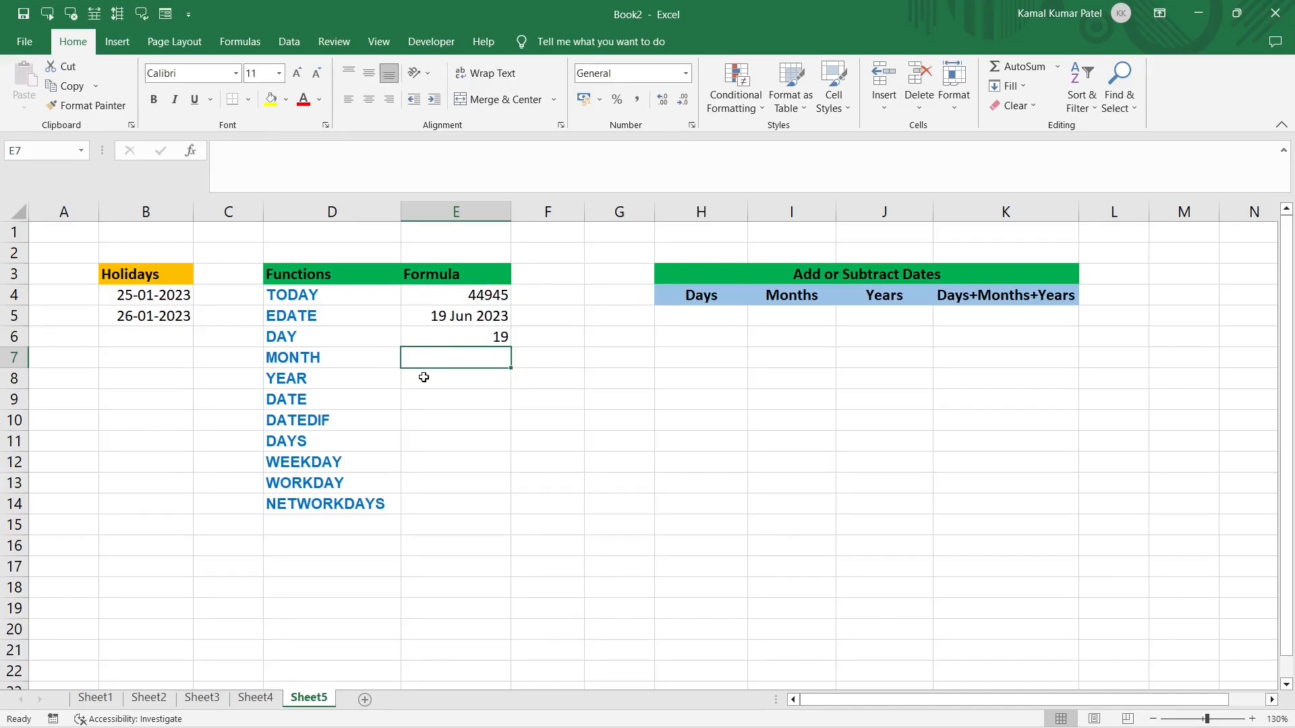
Enter a MONTH formula in cell E7 that extracts the month from the date in E4
text(=moNTH()
click(486, 294)
key(Return)
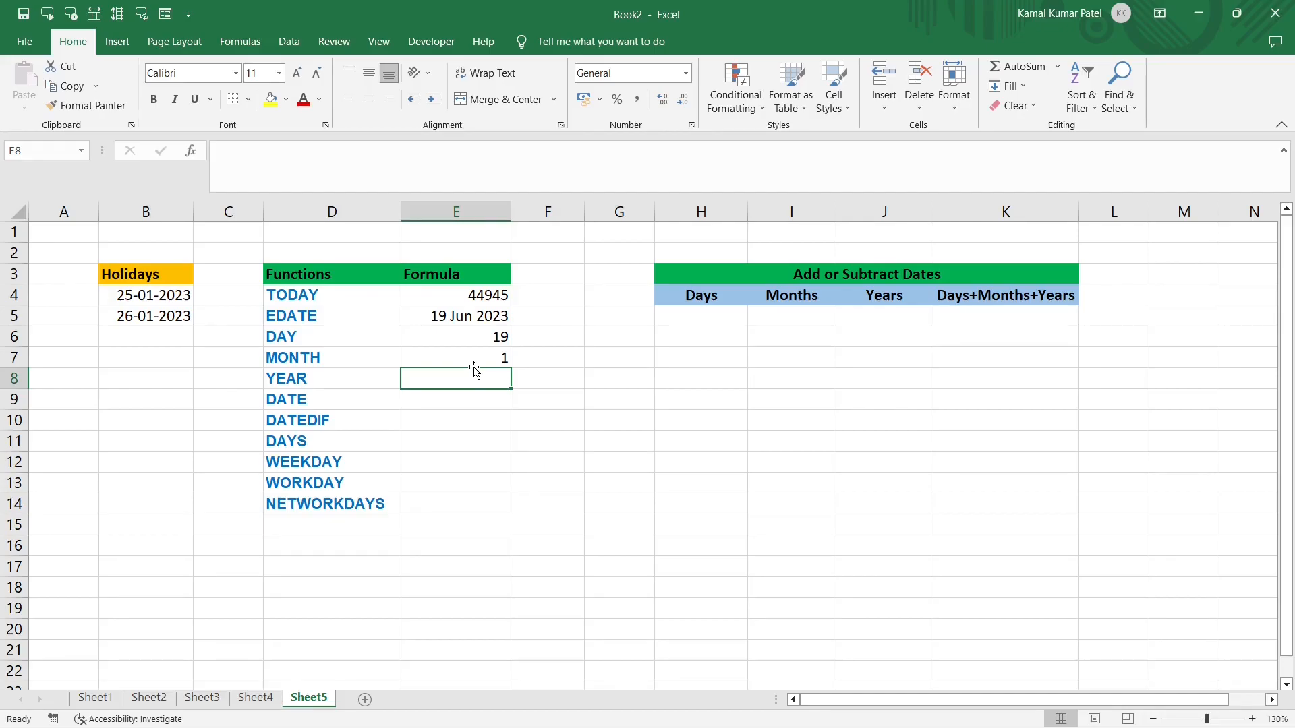
Enter =YEAR(E4) in cell E8 to extract the year from the TODAY date
text(=year()
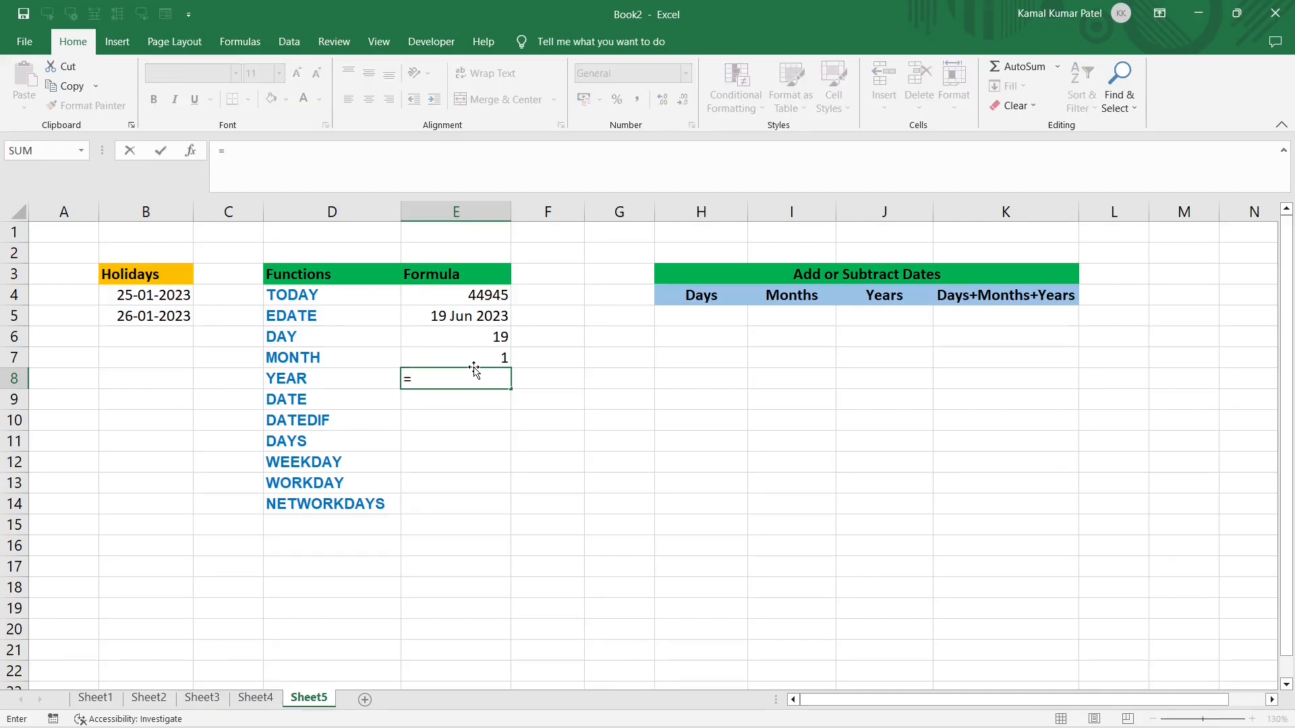
click(478, 294)
text())
key(Return)
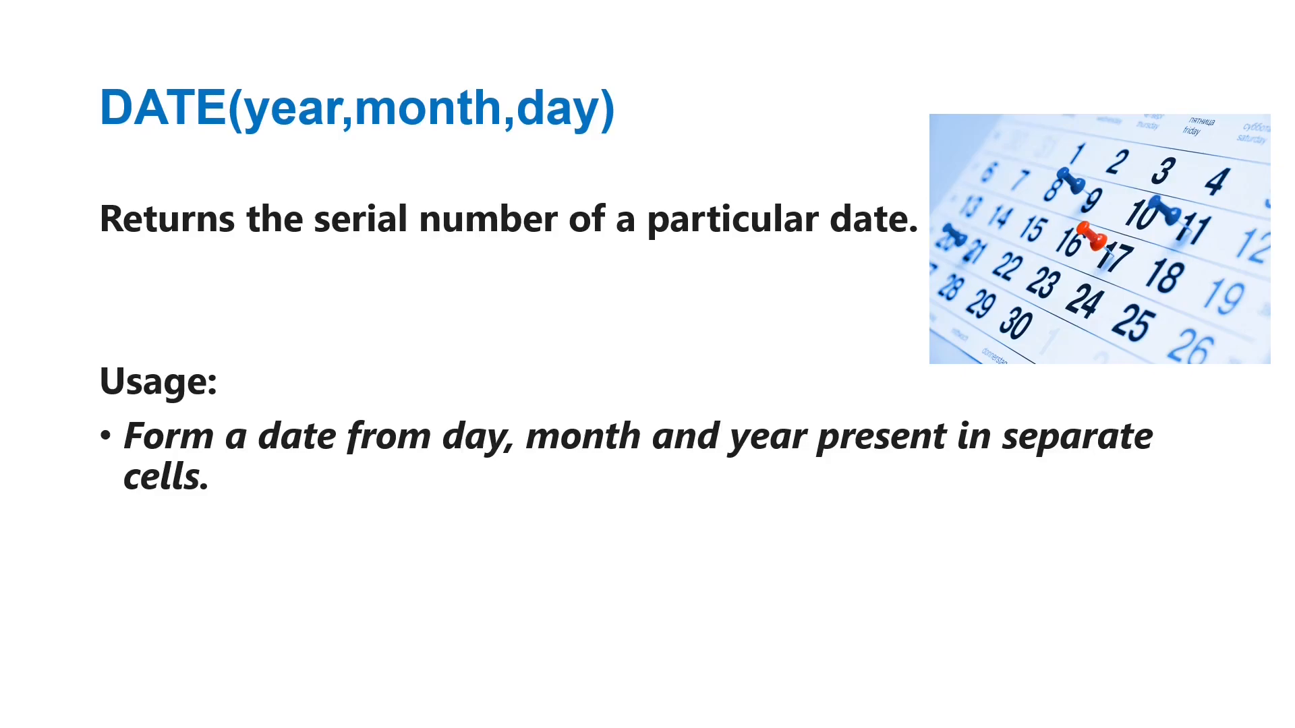
Enter a DATE formula in cell E9 that combines the year in E8, month in E7 and day in E6
text(=dat)
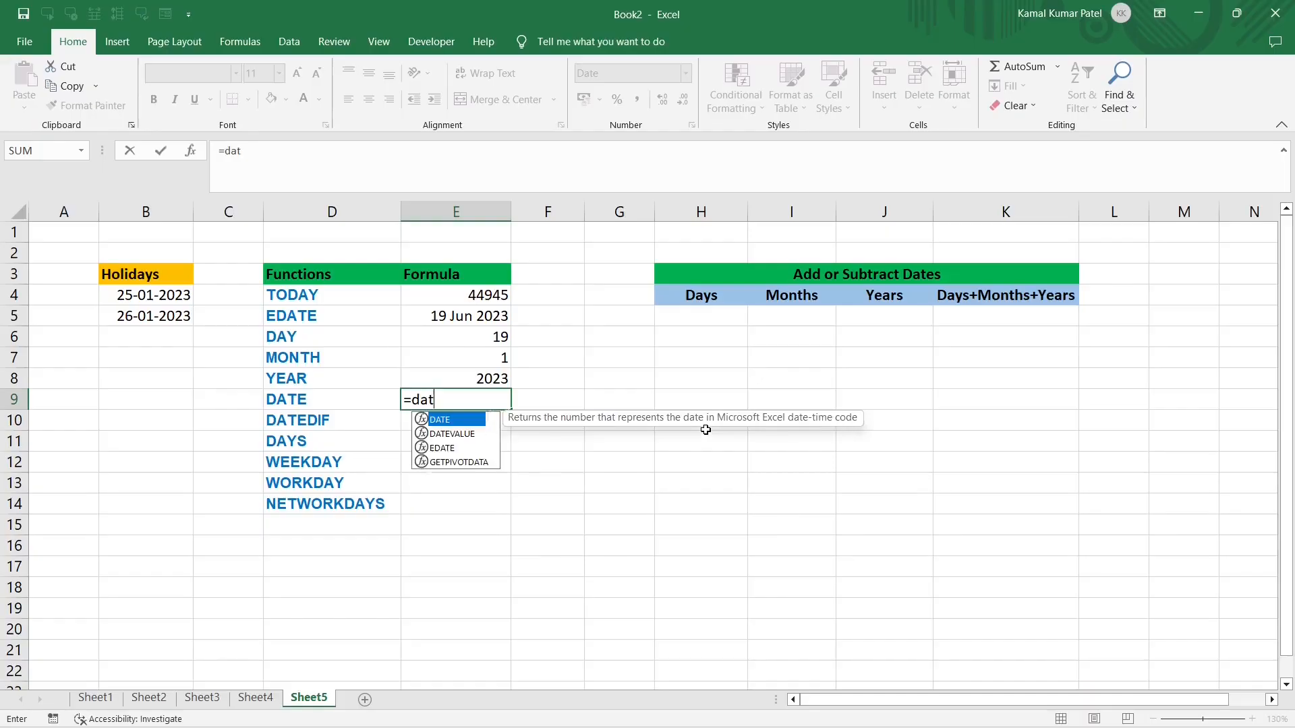
key(Tab)
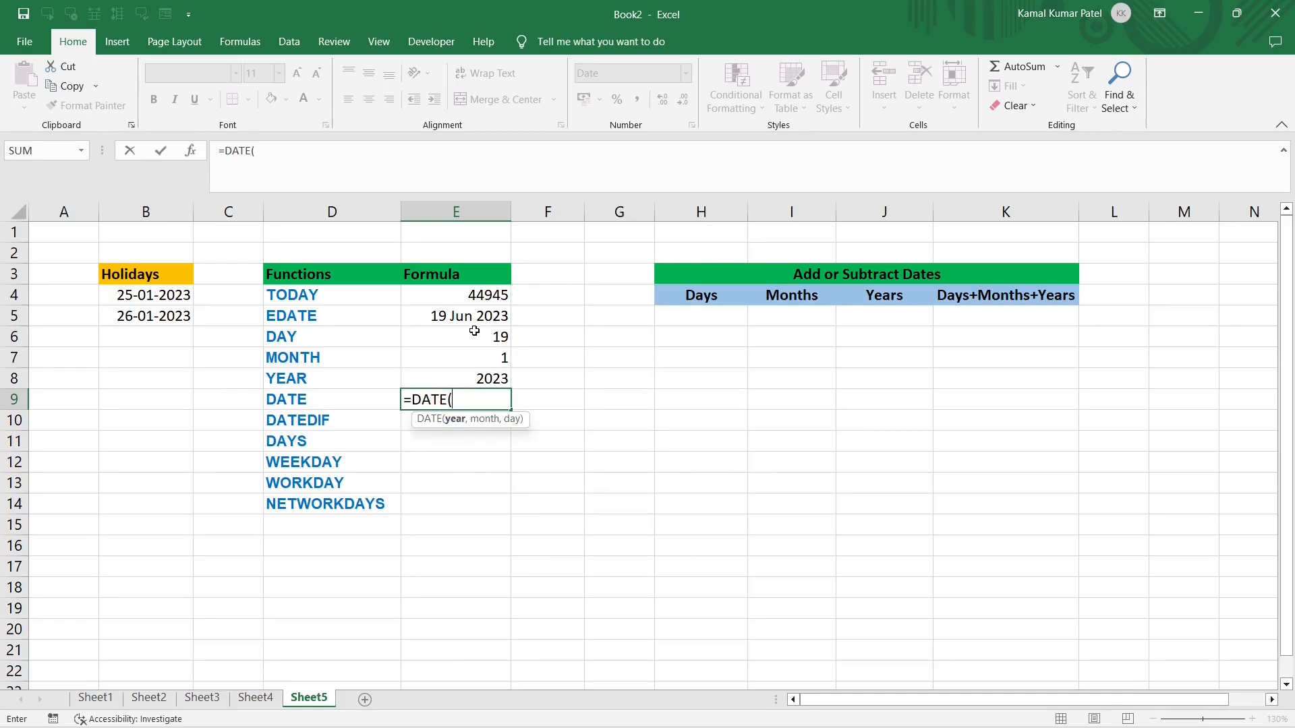
click(482, 378)
text(,)
click(486, 357)
text(,)
click(489, 339)
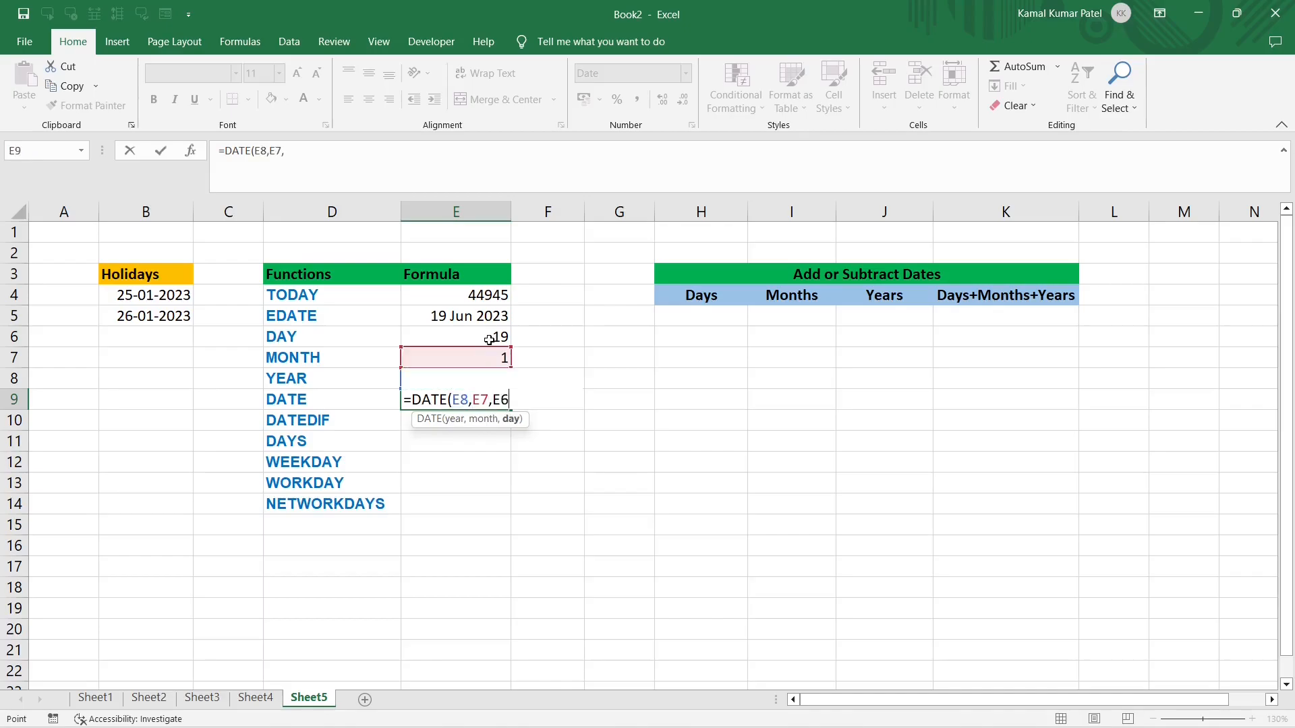
key(Return)
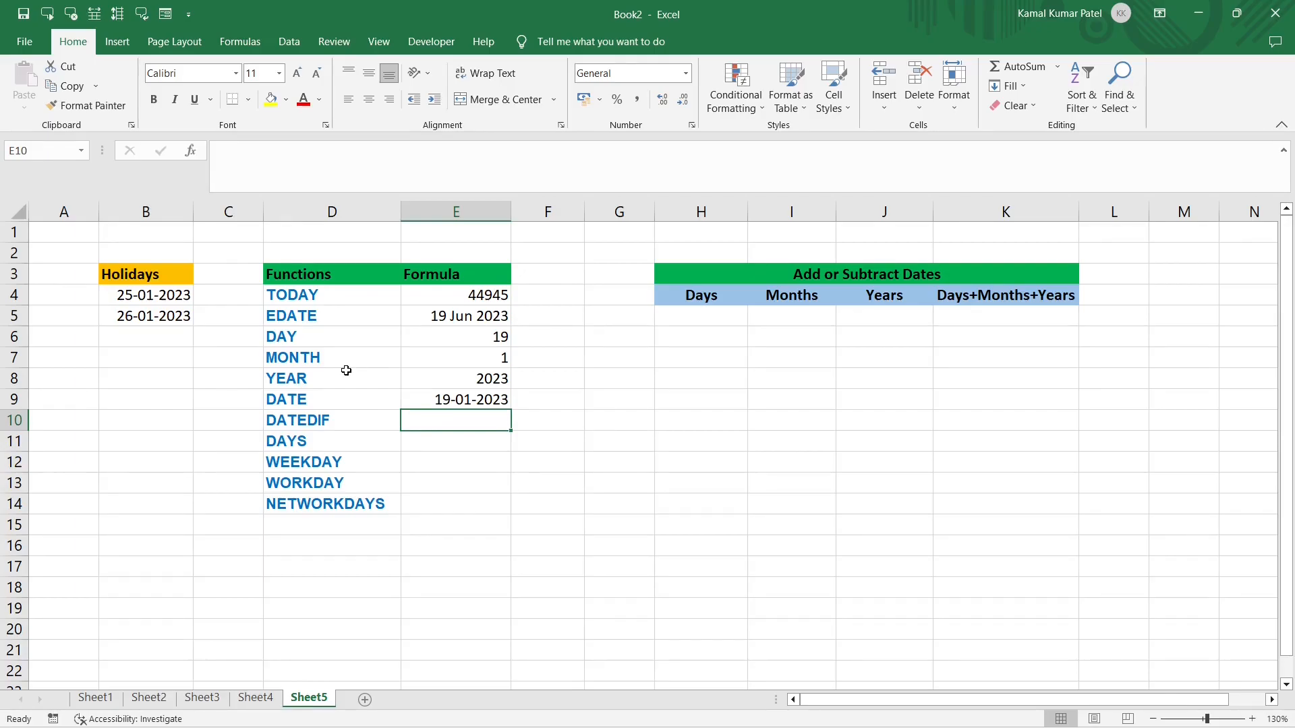
Enter =E4+5 in cell H5 under Days to add five days to the TODAY date
click(683, 274)
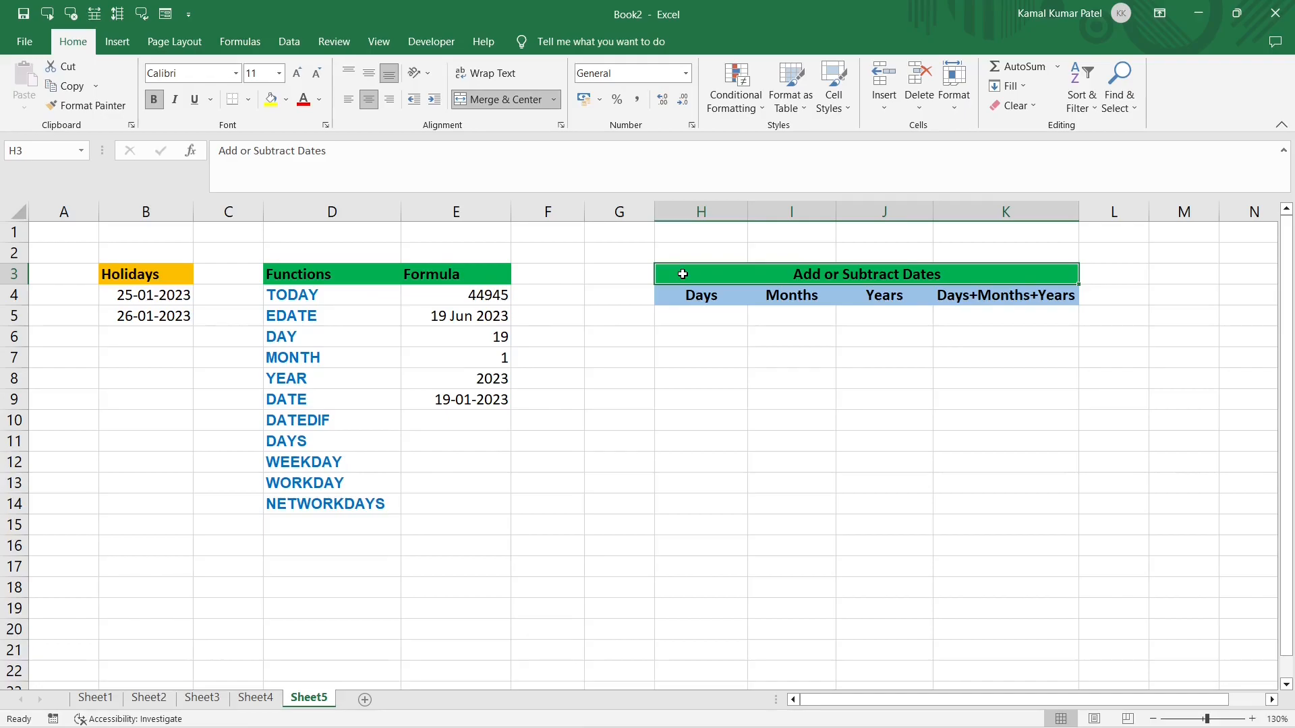
click(719, 318)
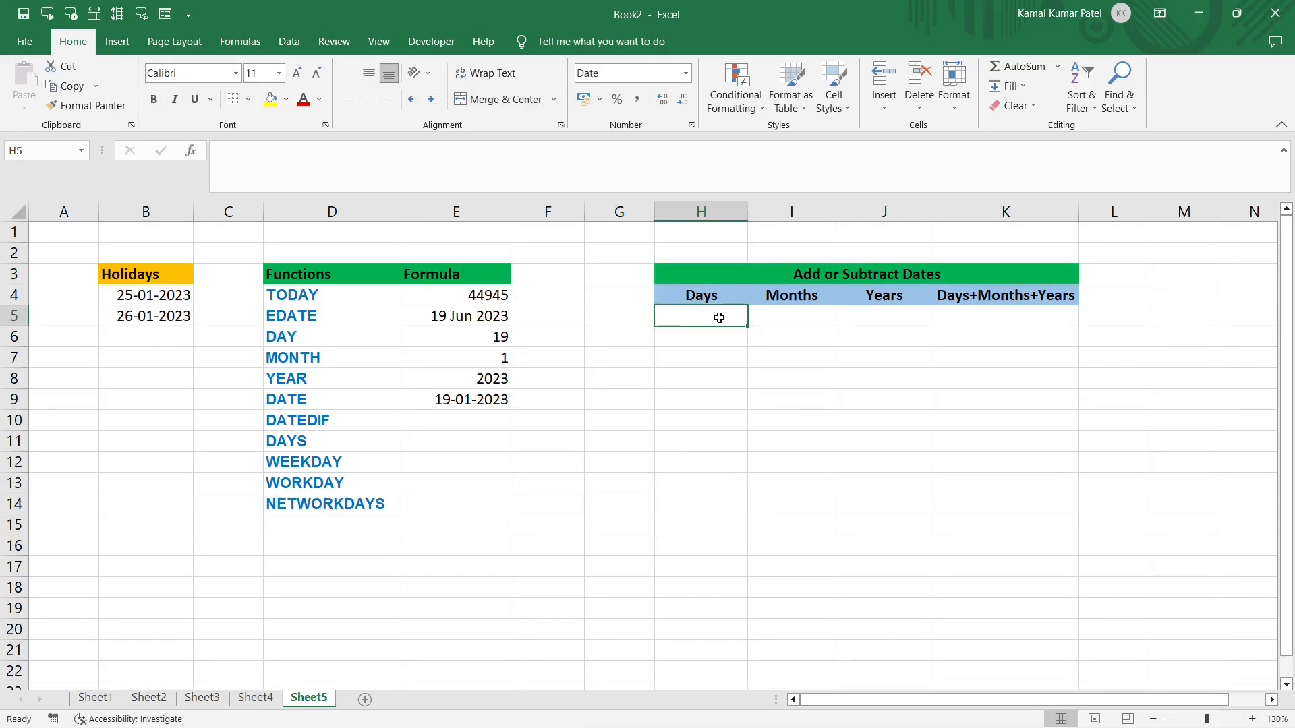
text(=)
click(467, 296)
text(+)
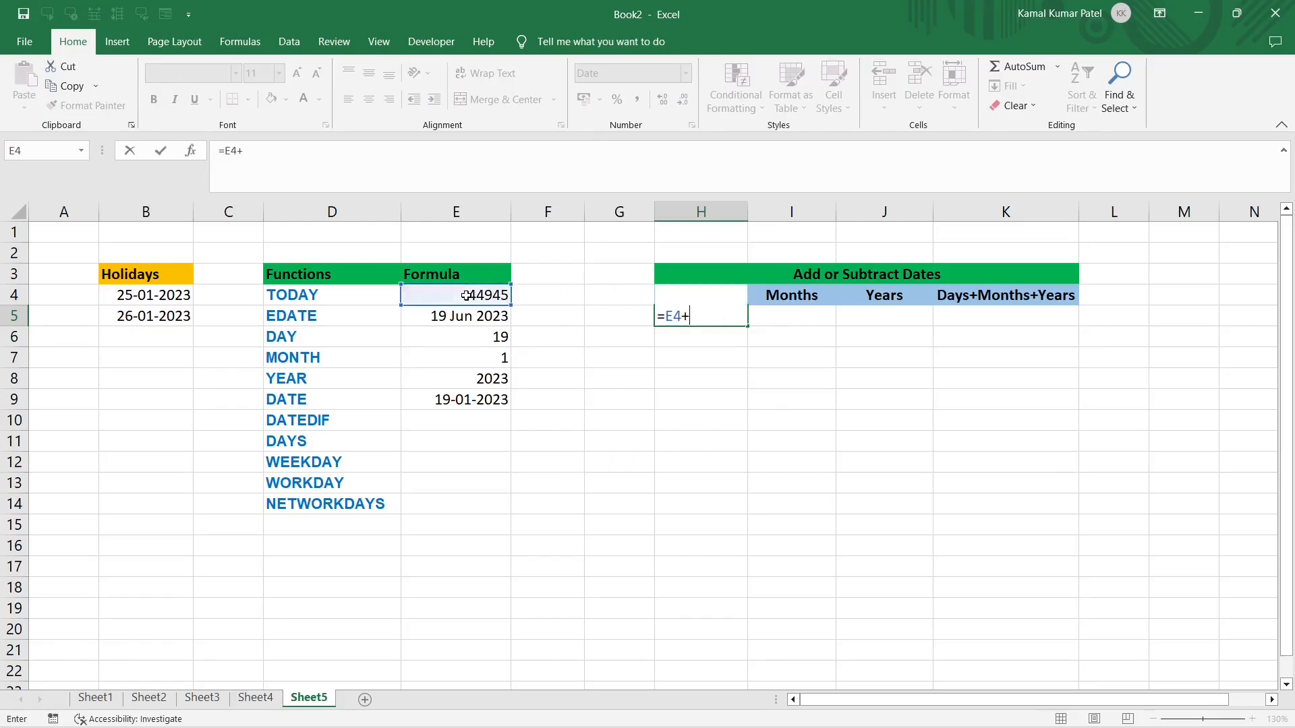
text(5)
key(Return)
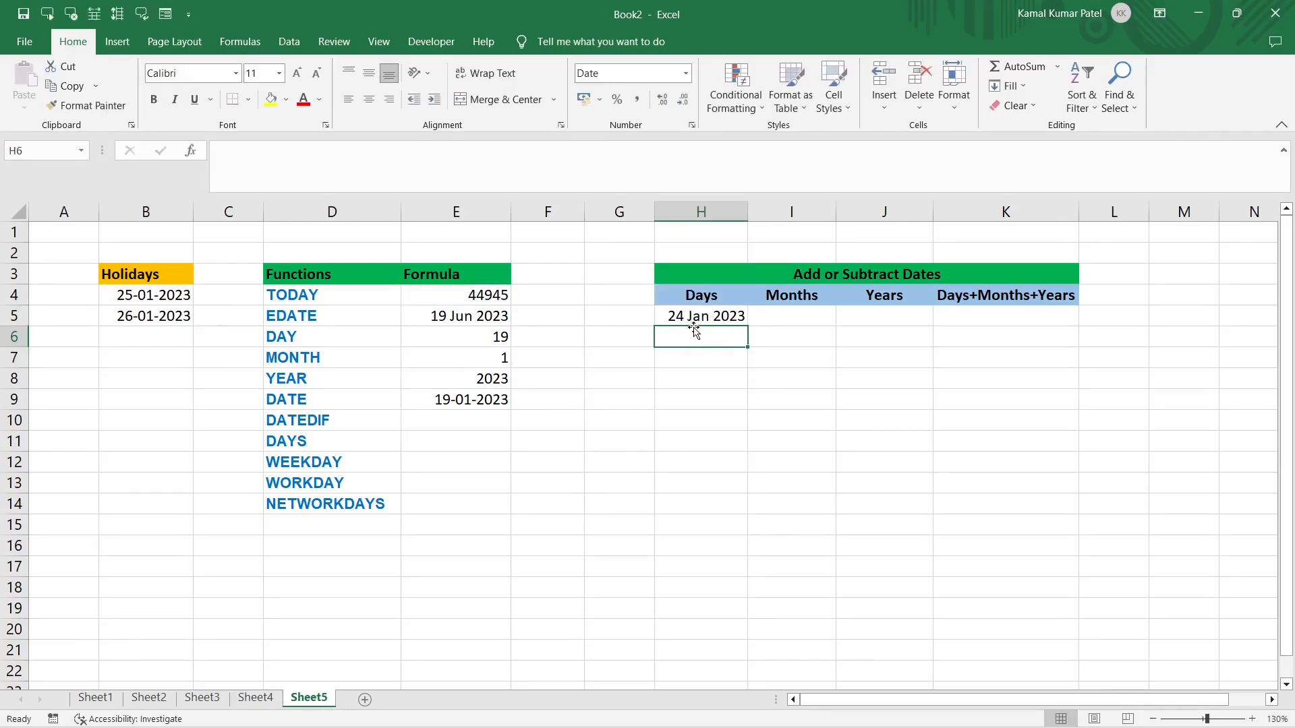
Change the formula in H5 to =E4-5 to subtract five days instead
double_click(734, 321)
key(Left)
key(BackSpace)
text(-)
key(Return)
Change the number of days subtracted in the H5 formula to 55
double_click(706, 316)
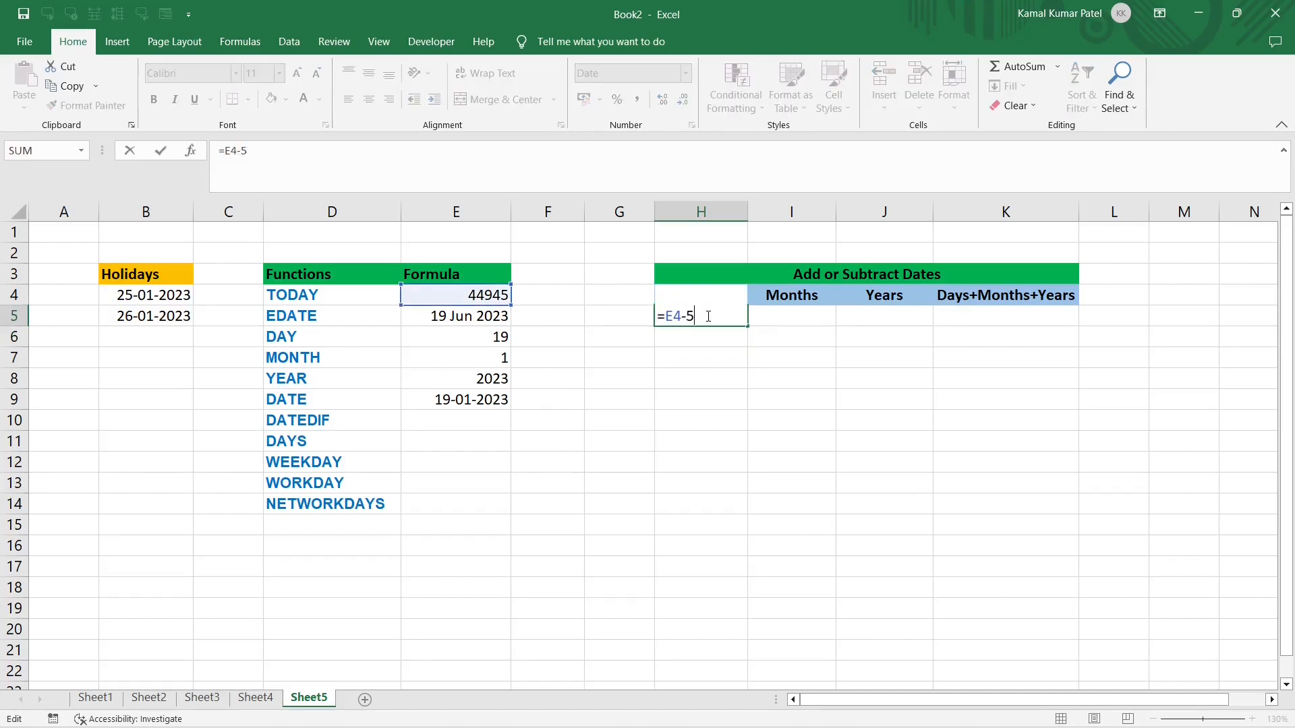
text(5)
key(Return)
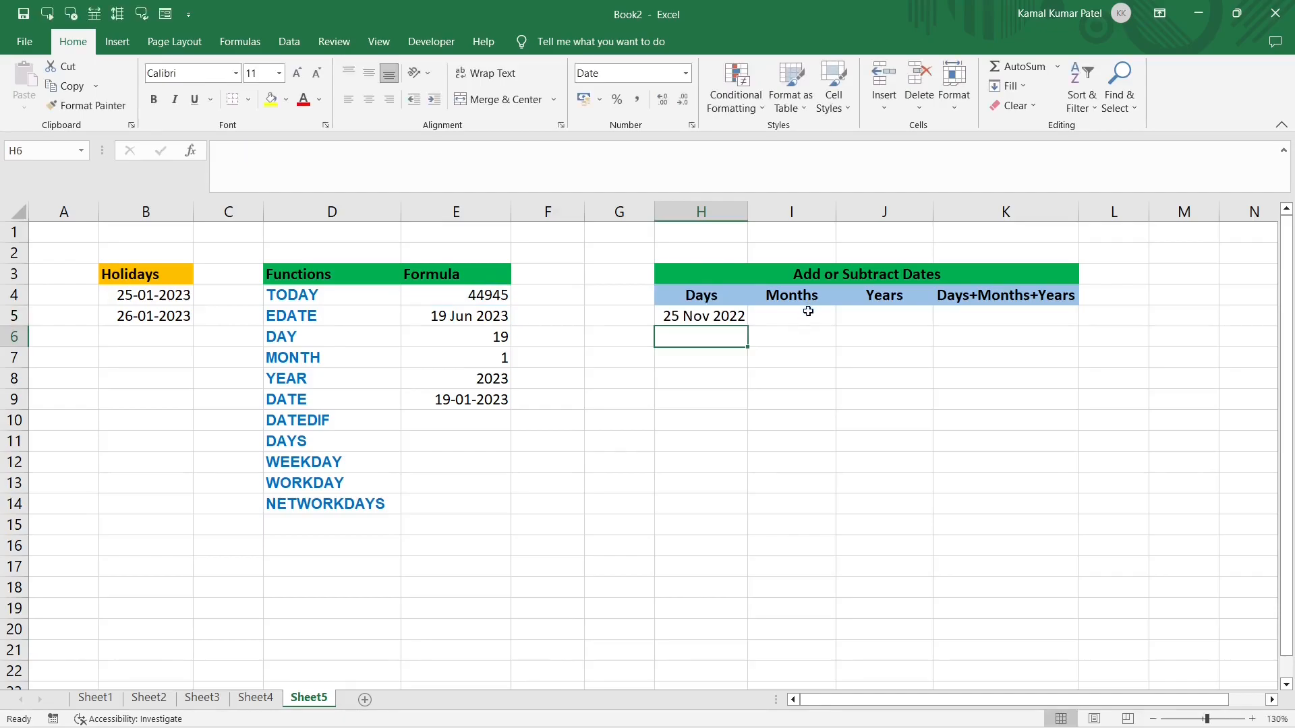
Enter =EDATE(E4,-4) in cell I5 under Months to subtract four months from the TODAY date
click(808, 312)
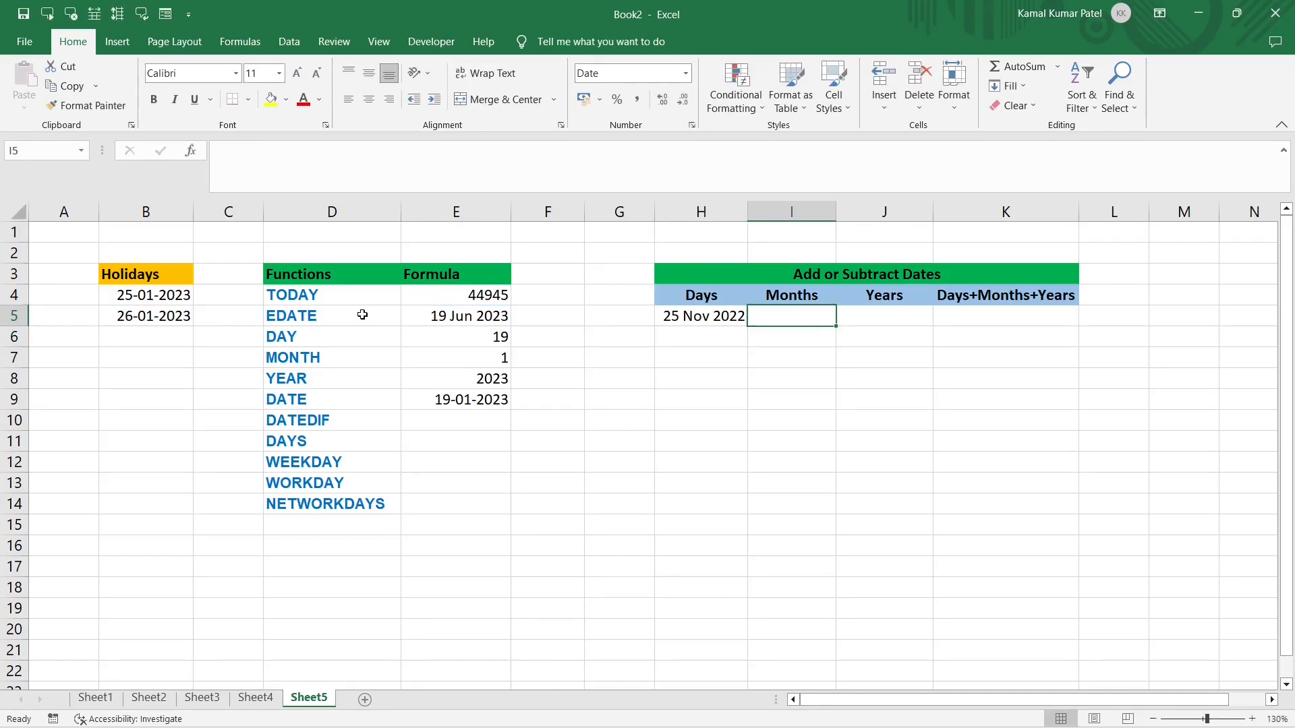
click(340, 321)
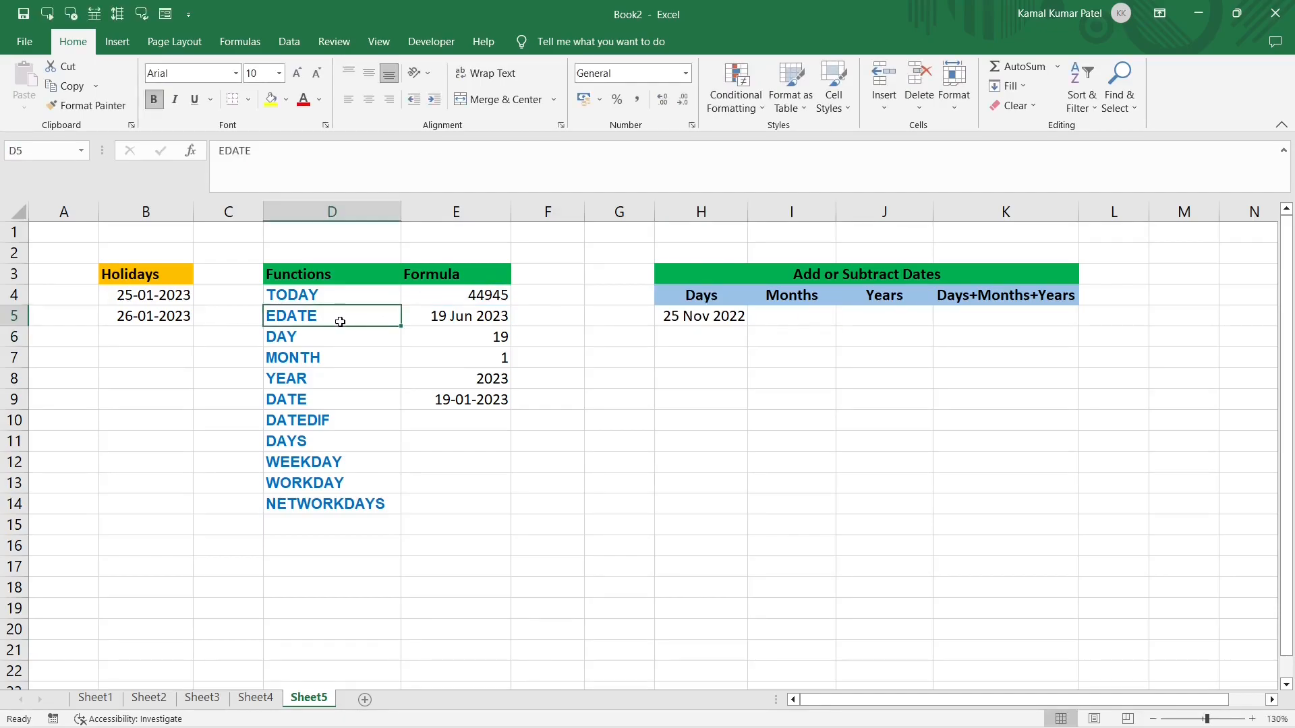
click(783, 317)
text(=)
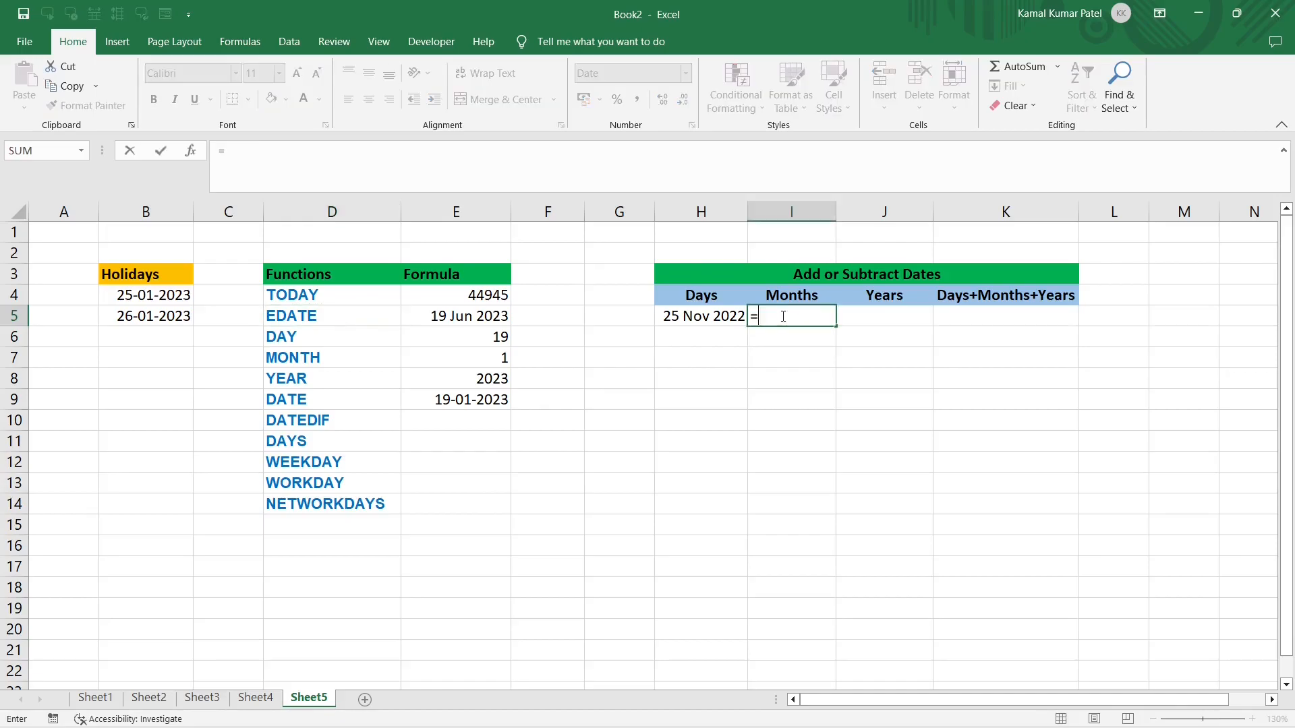
text(edat)
key(Tab)
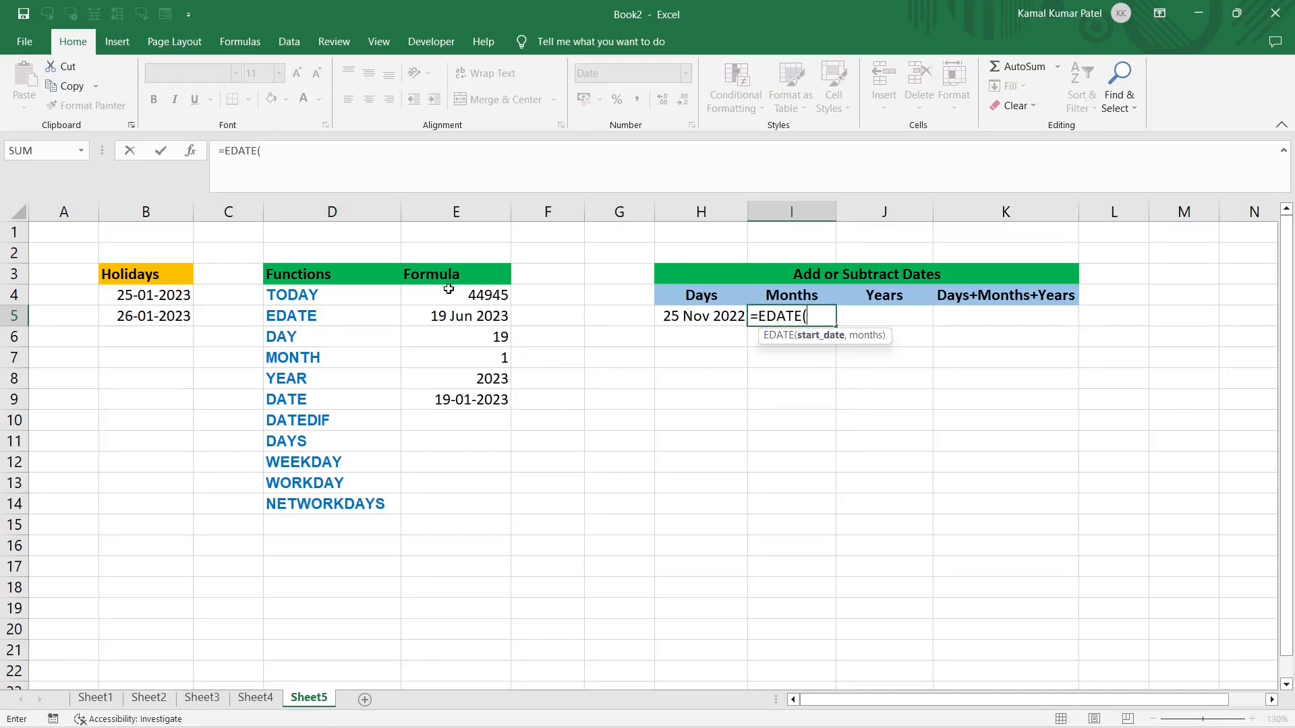
click(448, 294)
text(,)
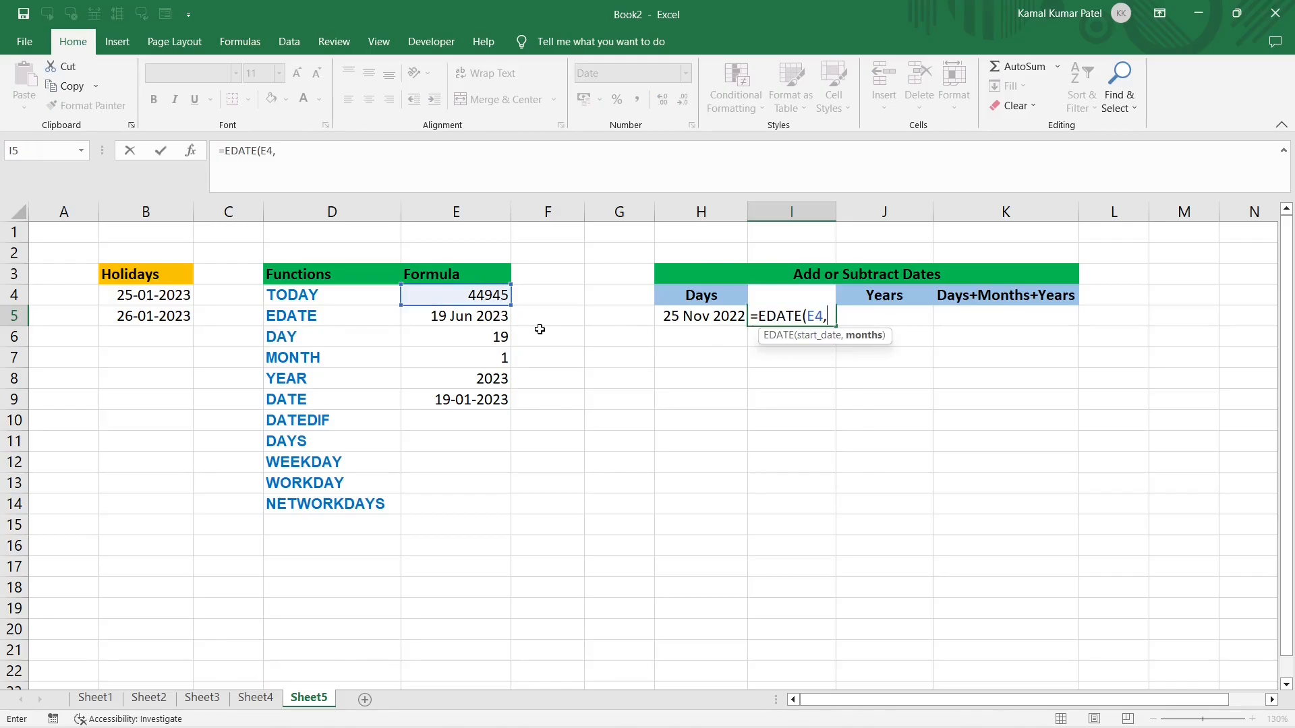
text(-4)
key(Return)
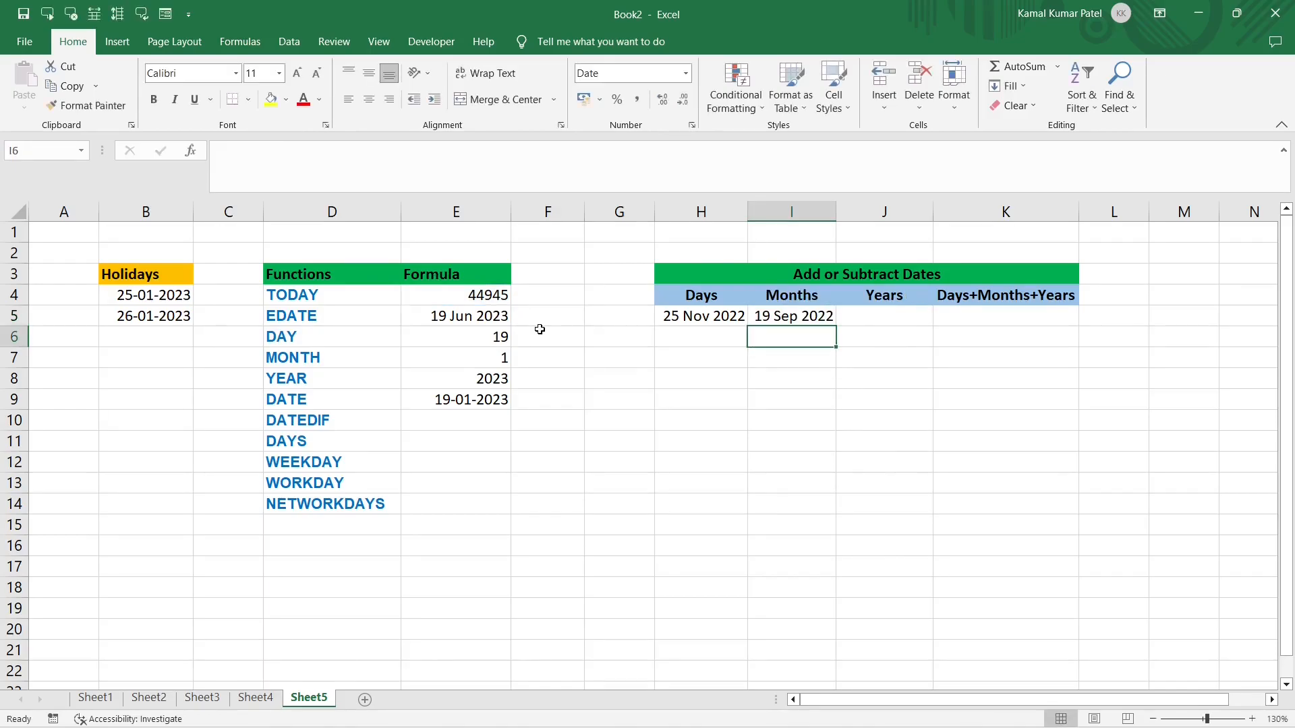
click(831, 322)
Enter =DATE(YEAR(E4)+16,MONTH(E4),DAY(E4)) in cell J5 under Years to add 16 years to the TODAY date
click(880, 316)
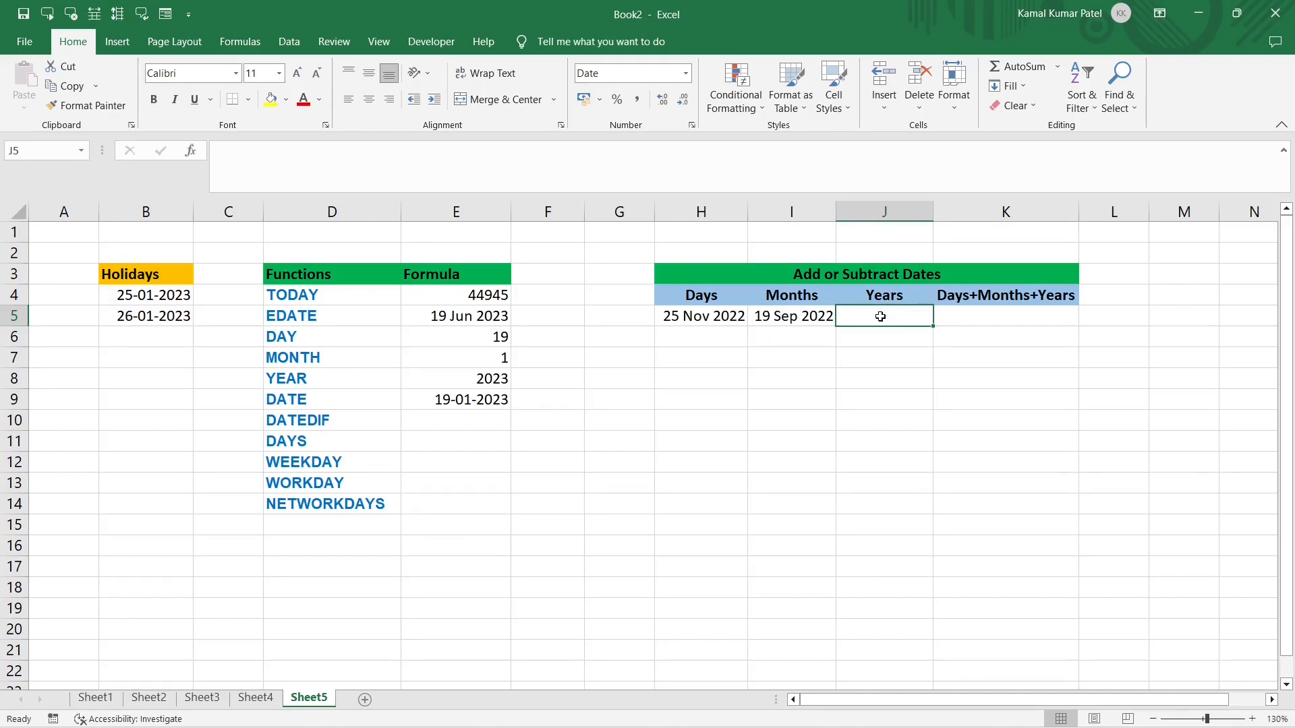
text(=da)
key(Tab)
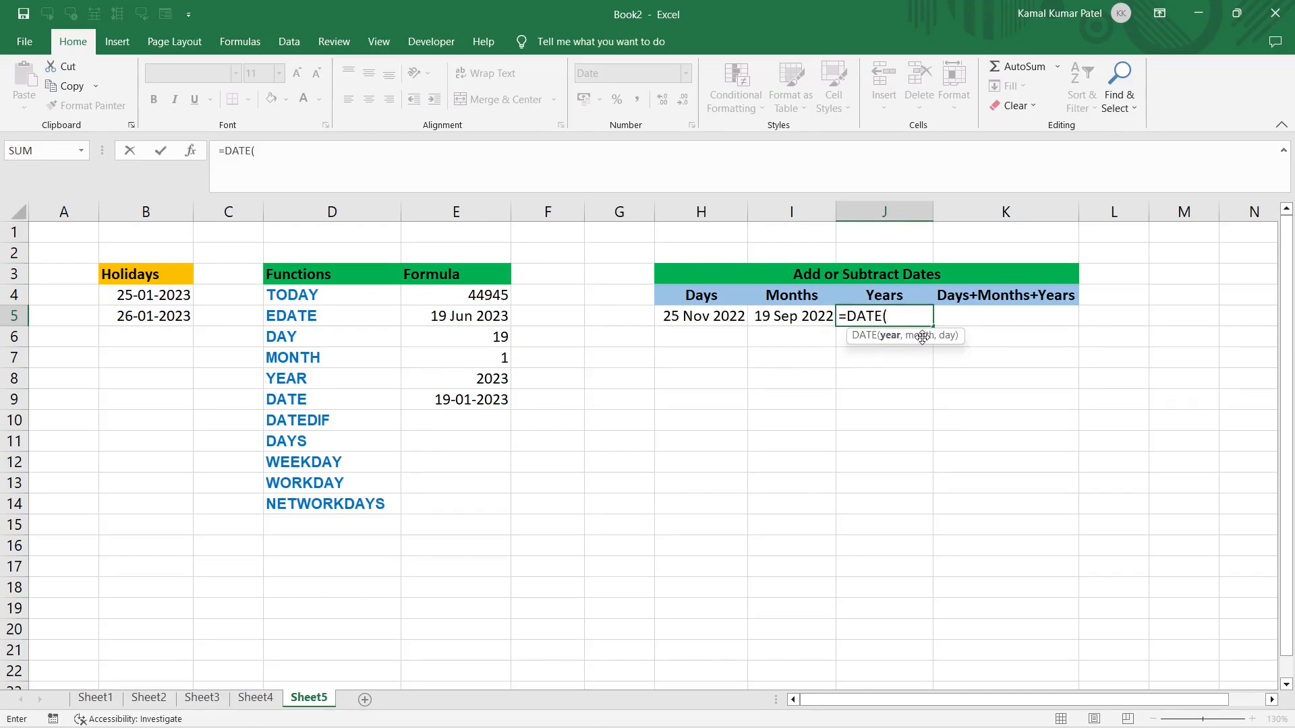
text(year()
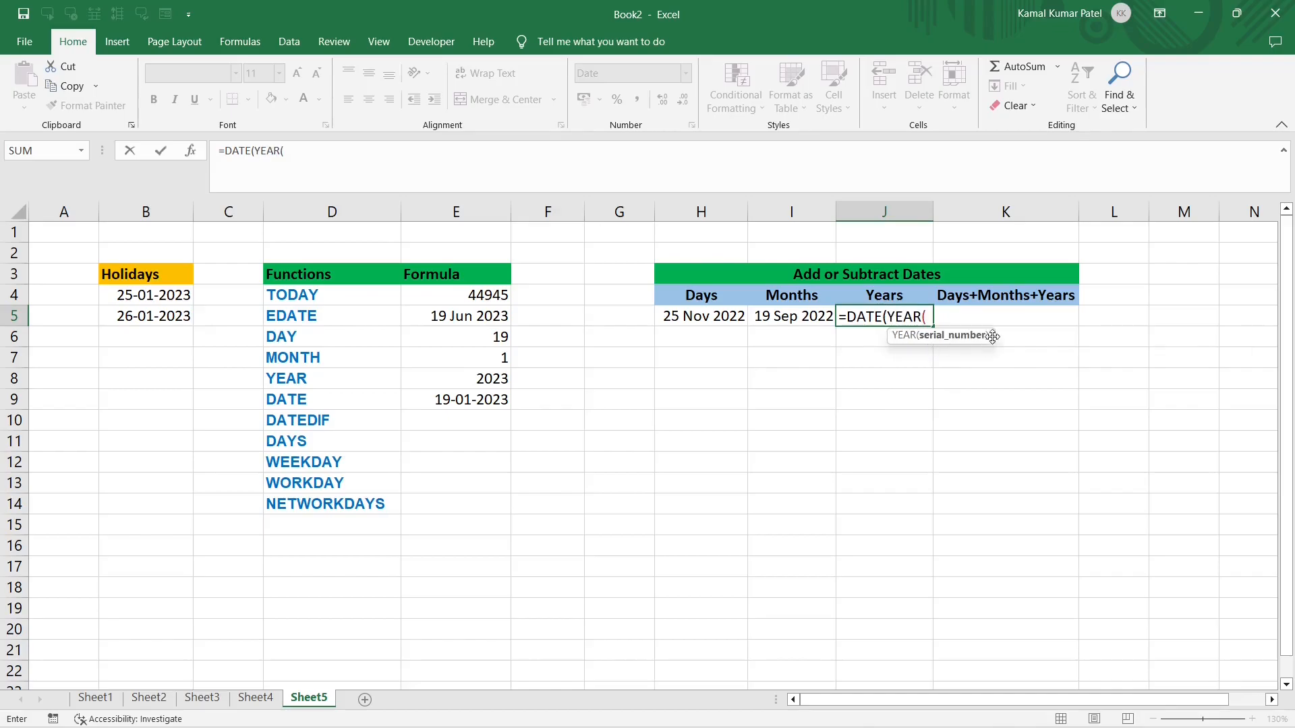
click(453, 295)
text())
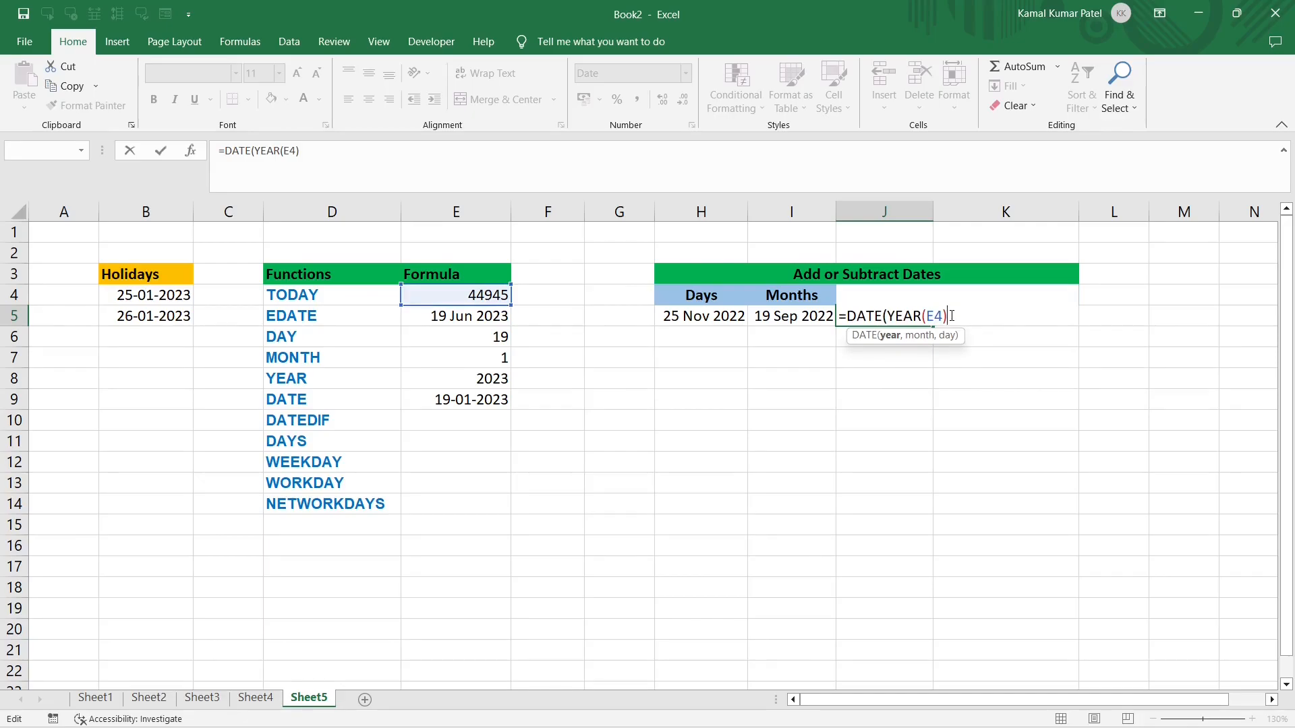
text(+16,)
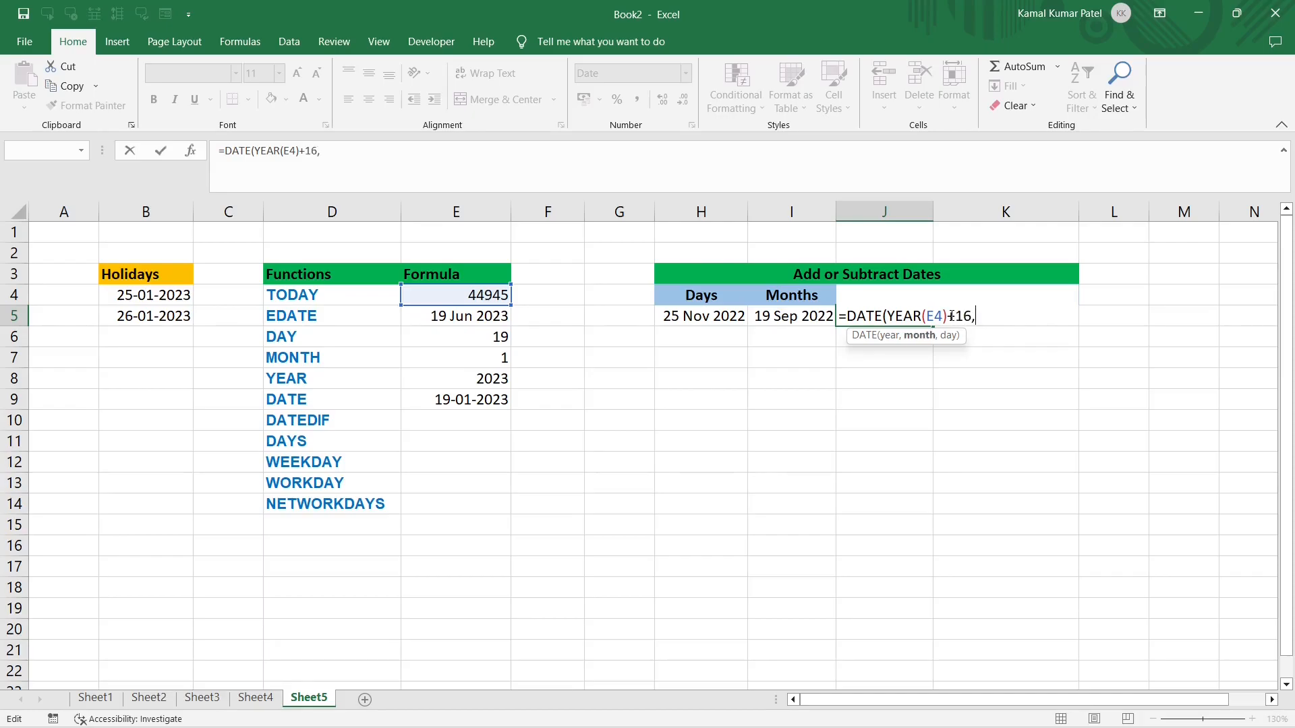
text(mon)
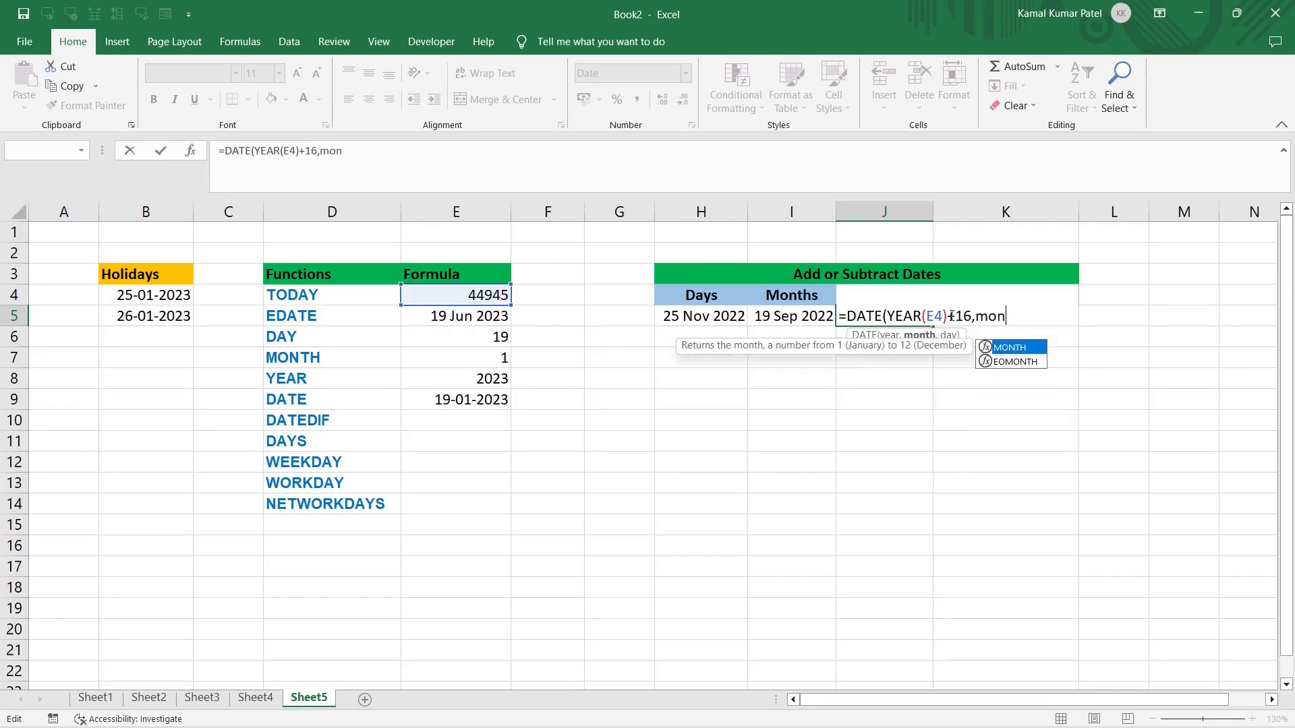
key(Tab)
click(468, 295)
text(),day()
click(469, 295)
text()))
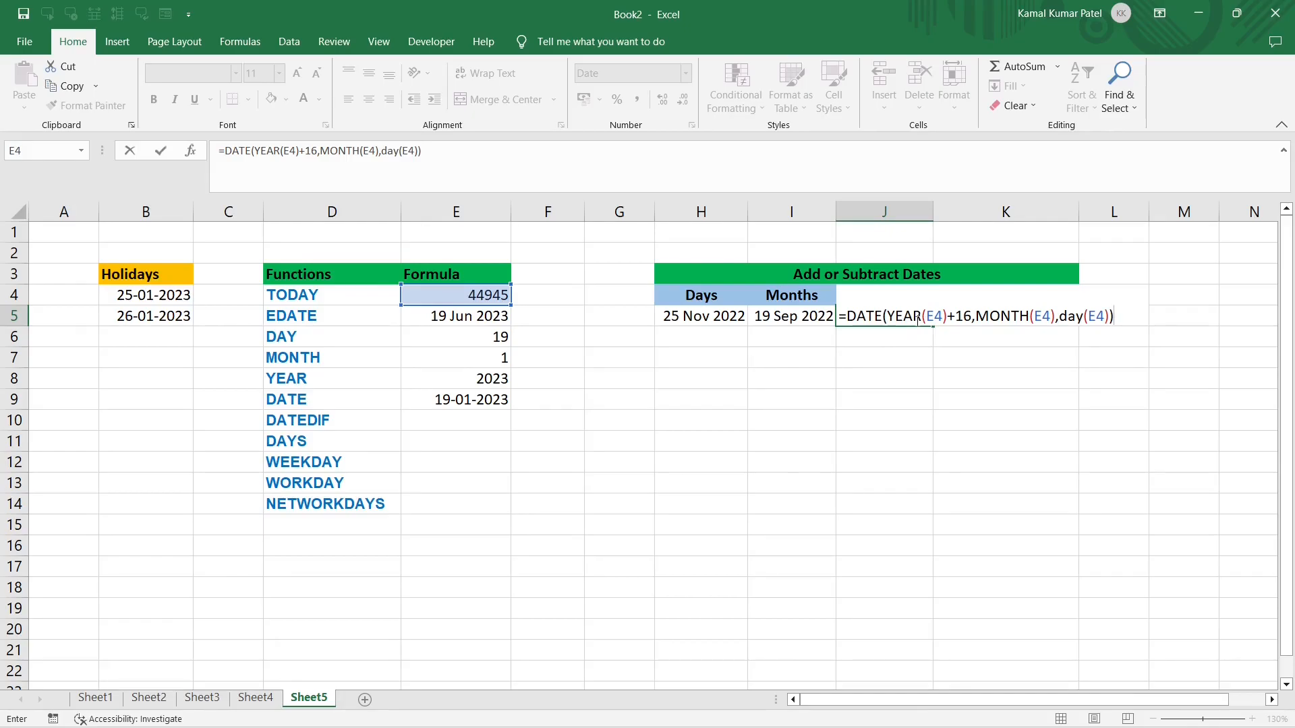
key(Return)
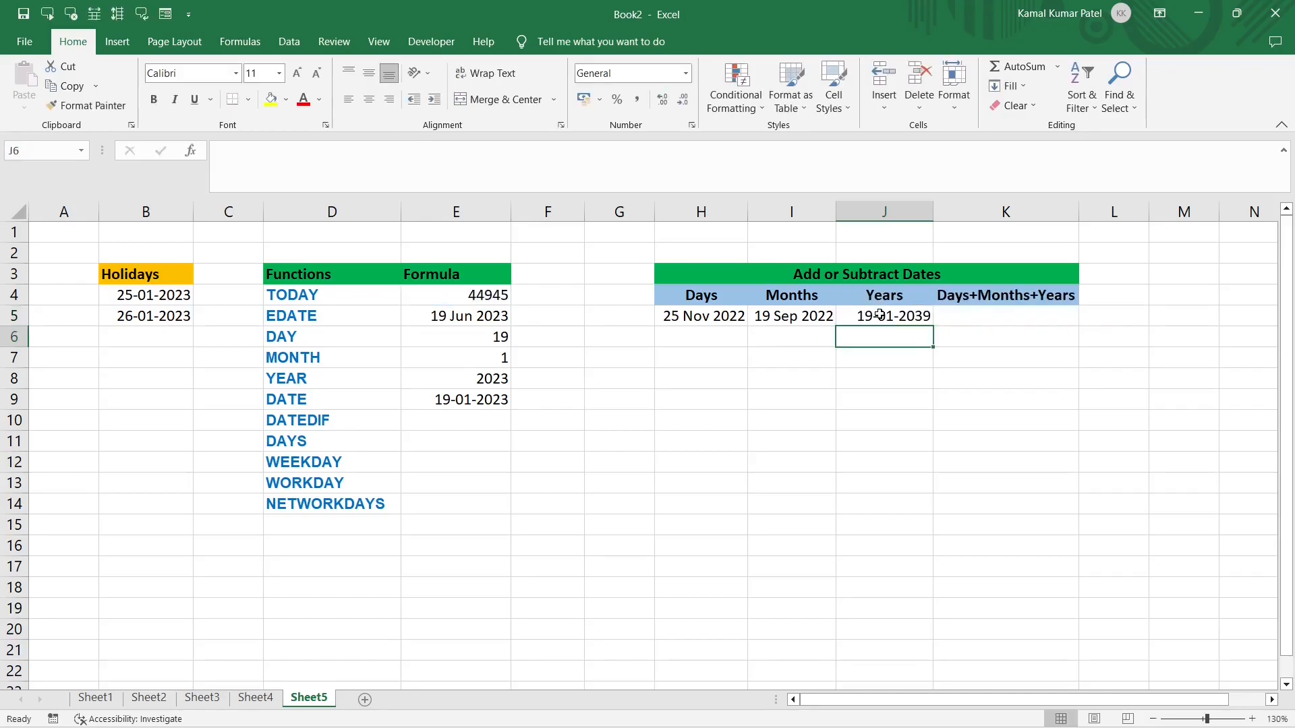
click(877, 316)
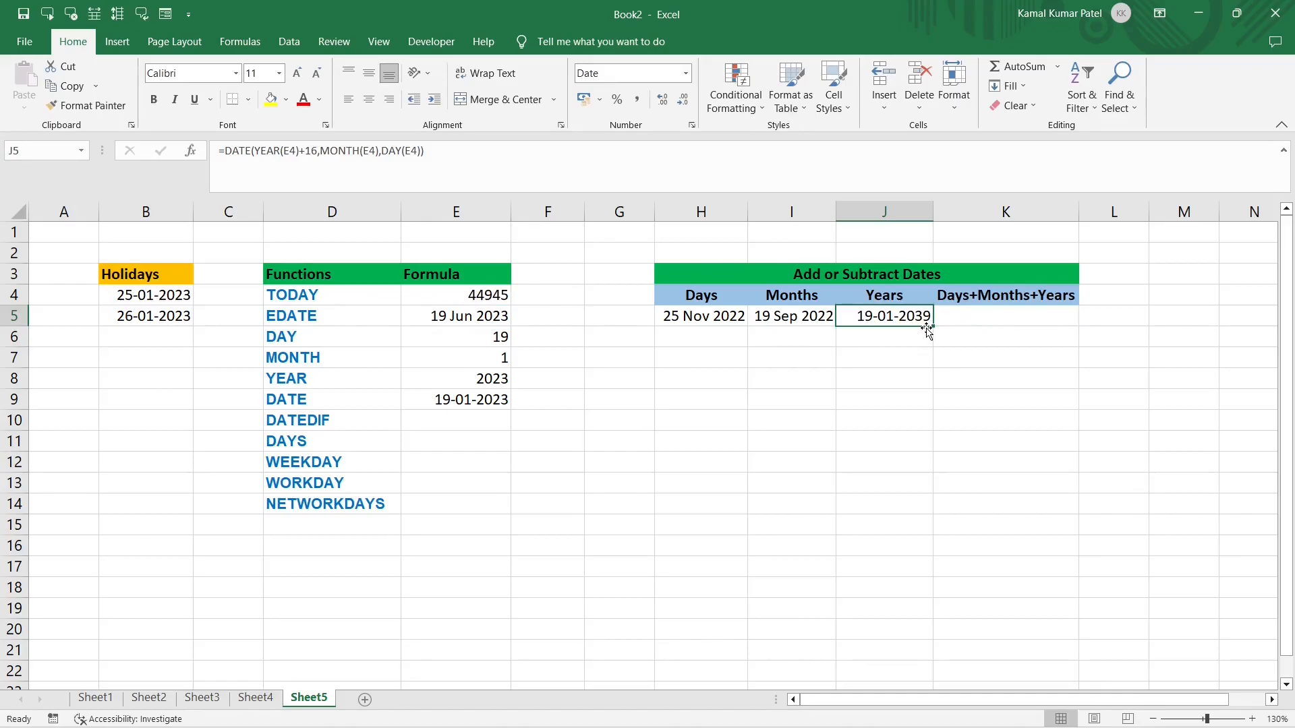
Enter =DATE(YEAR(E4)-5,MONTH(E4)+9,DAY(E4)-14) in cell K5 under Days+Months+Years
click(1019, 313)
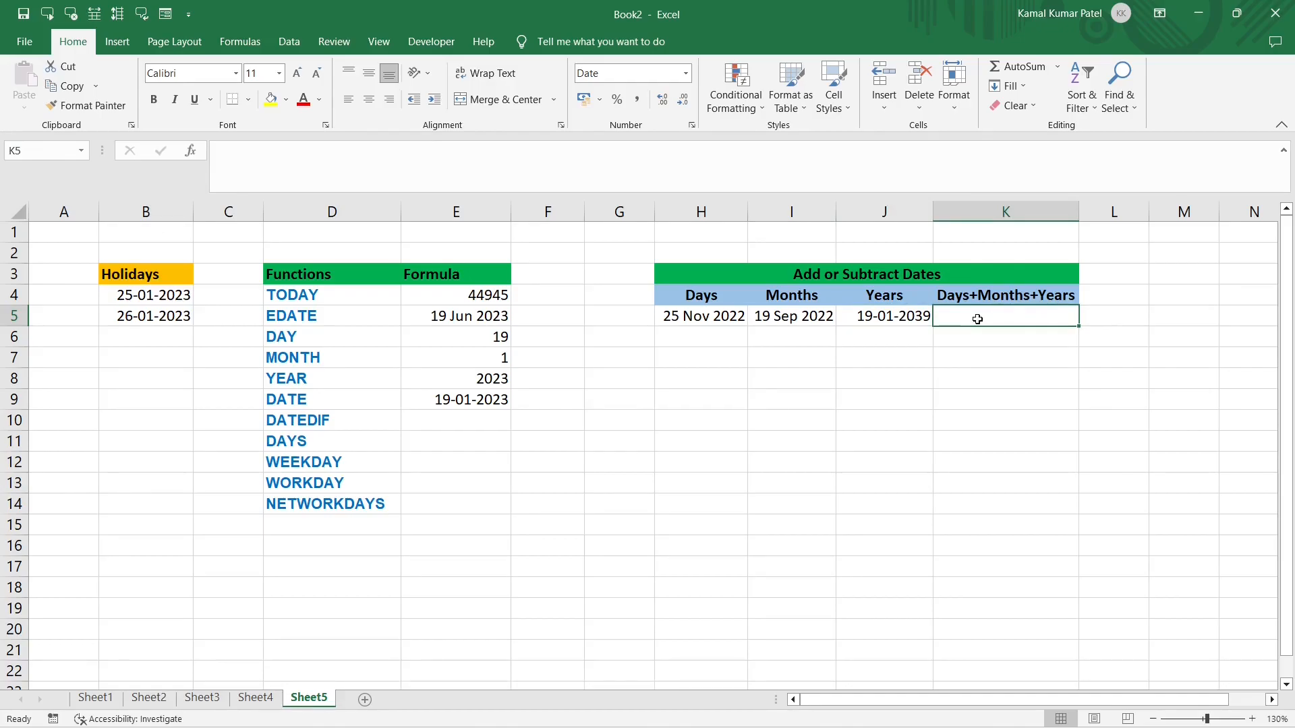
text(=DATE(year)
key(Tab)
click(487, 294)
text()-5)
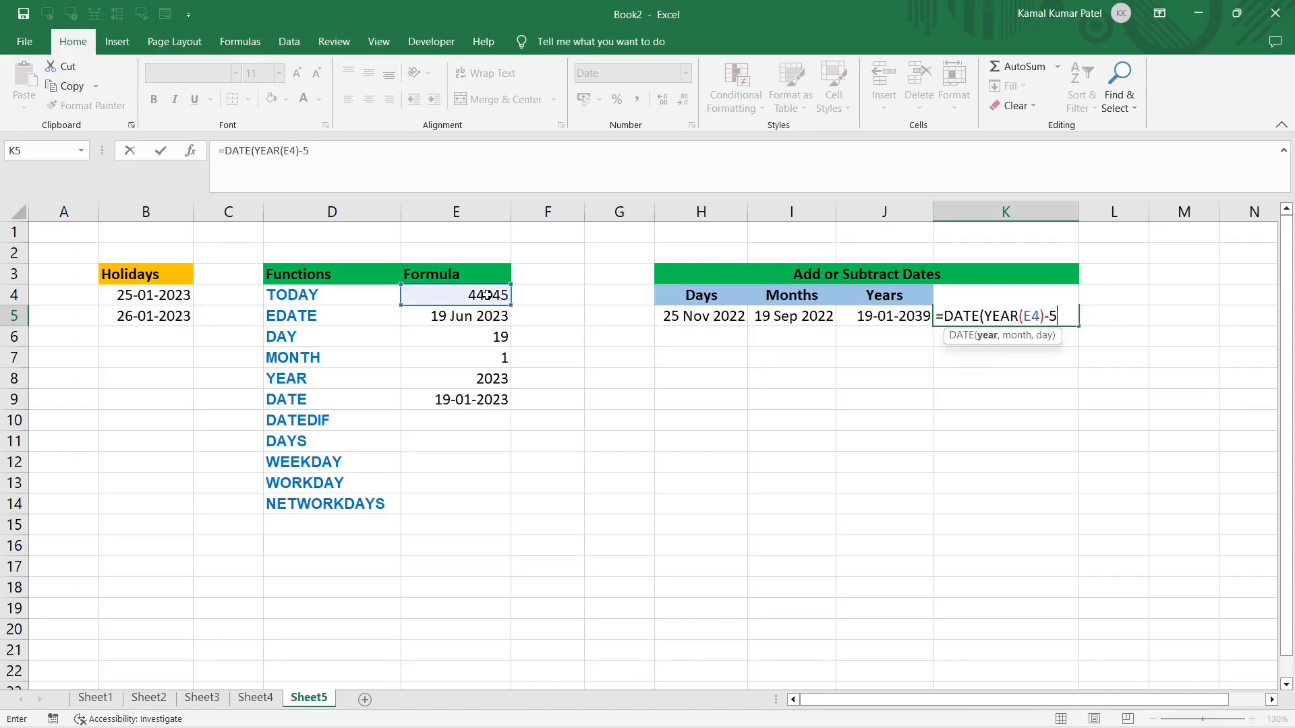
text(,month)
key(Tab)
click(487, 295)
text()+9,day)
key(Tab)
click(478, 295)
text()-14))
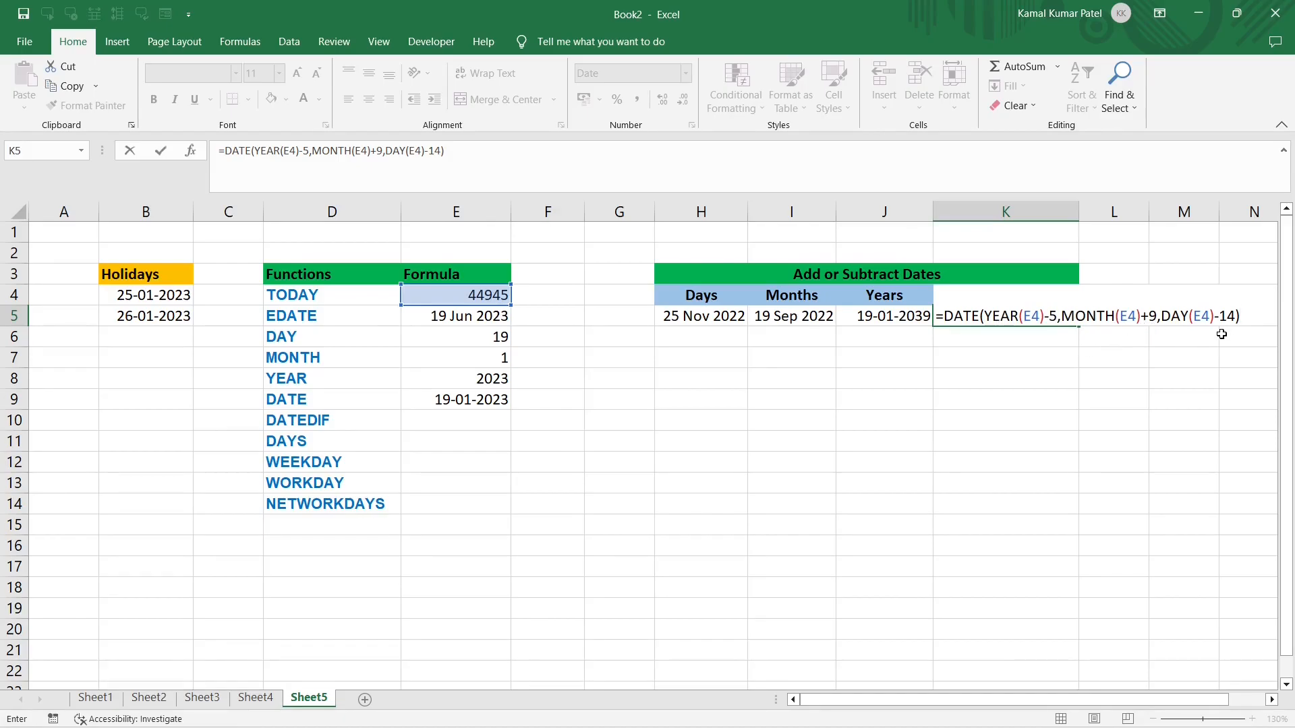
key(Return)
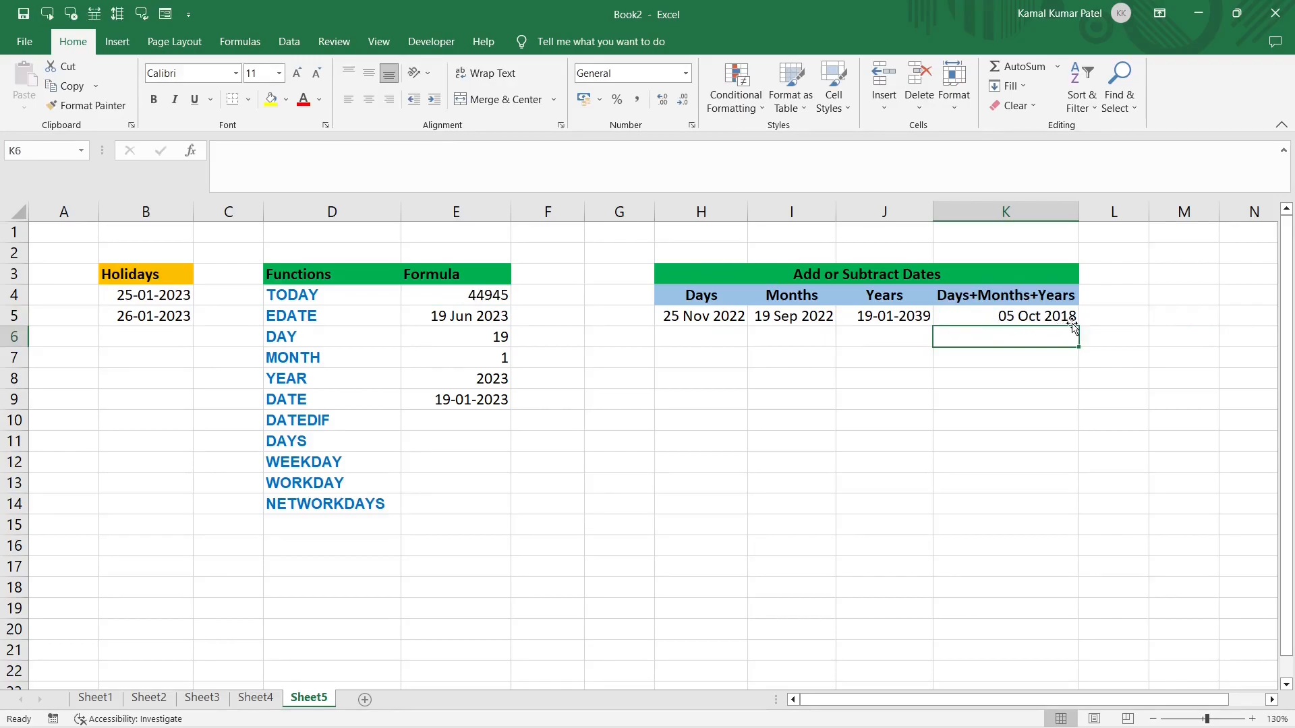
key(Up)
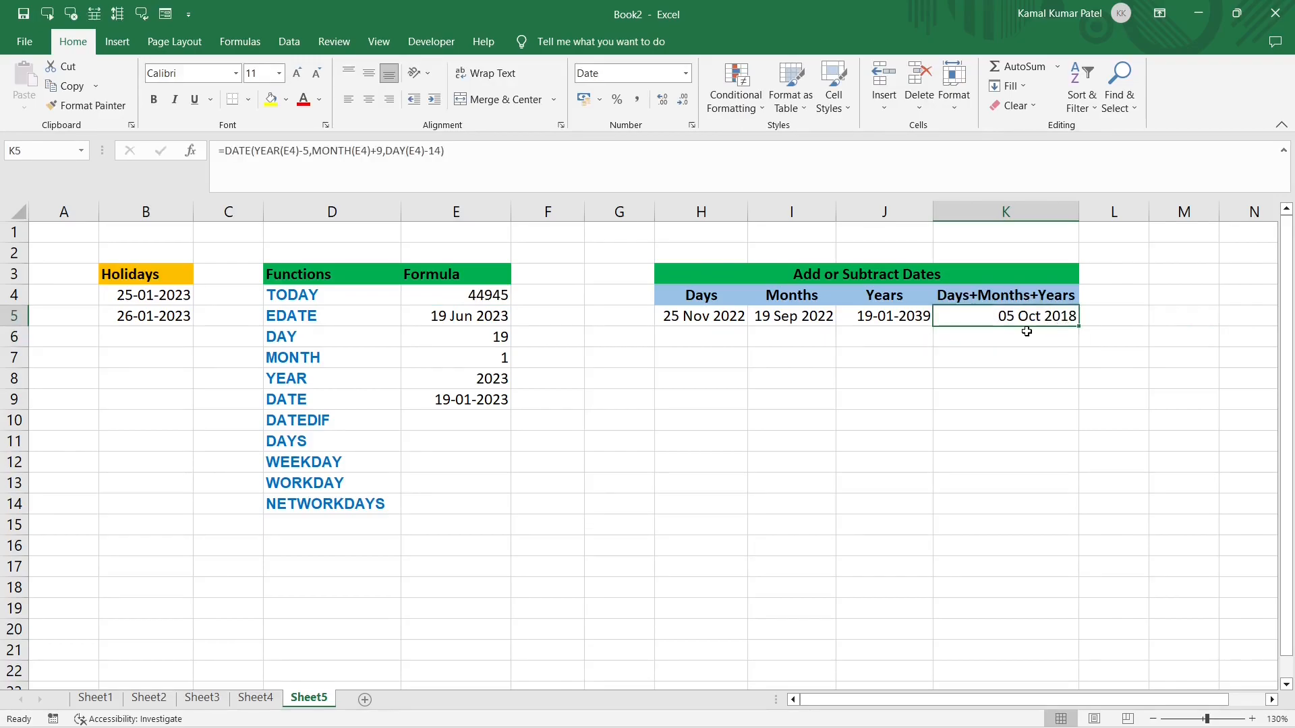
Enter =DATEDIF(E4,H5,"d") in cell E10 to calculate the days between the TODAY date and the date in H5
click(330, 421)
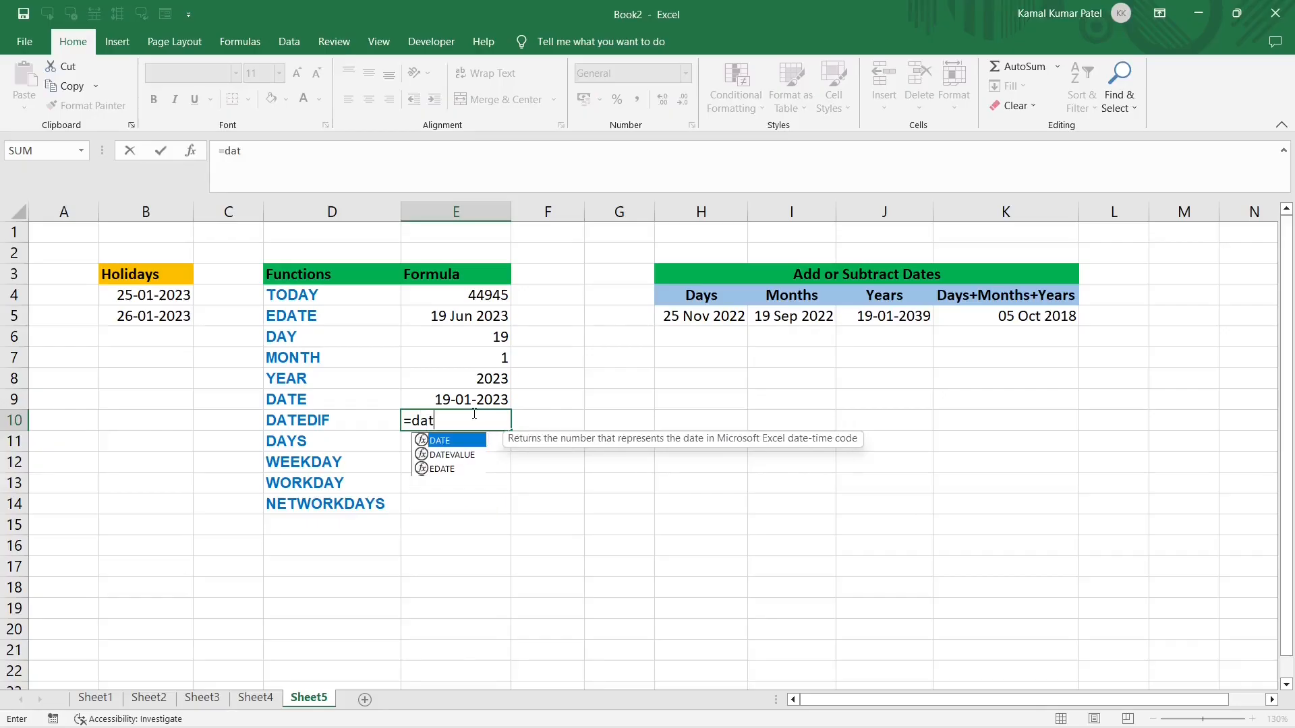
text(edif)
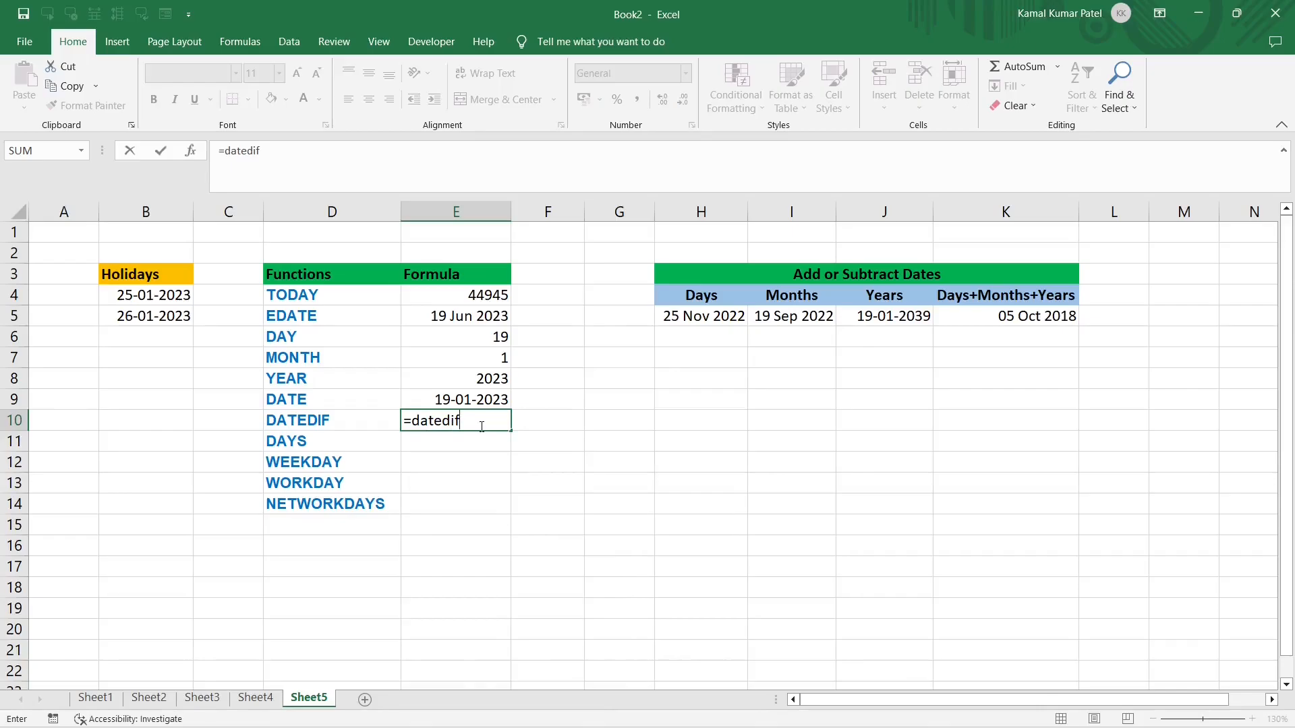
text(()
click(453, 295)
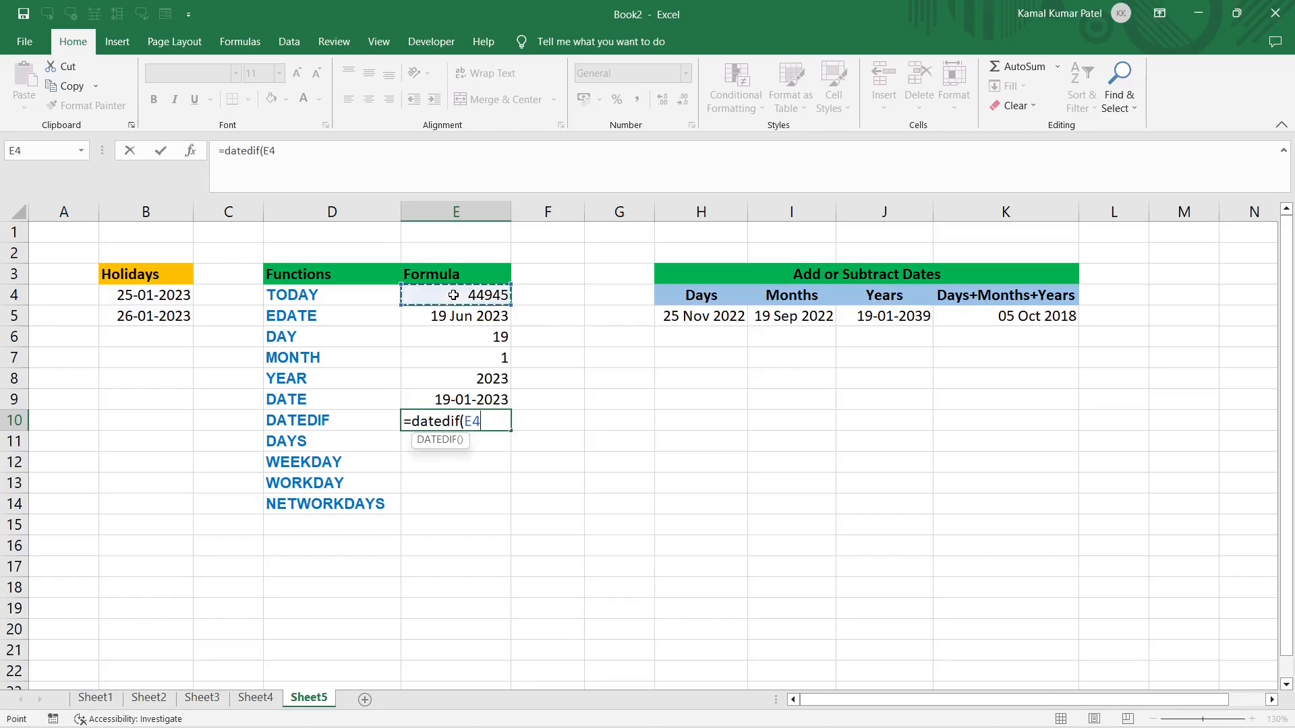
text(,)
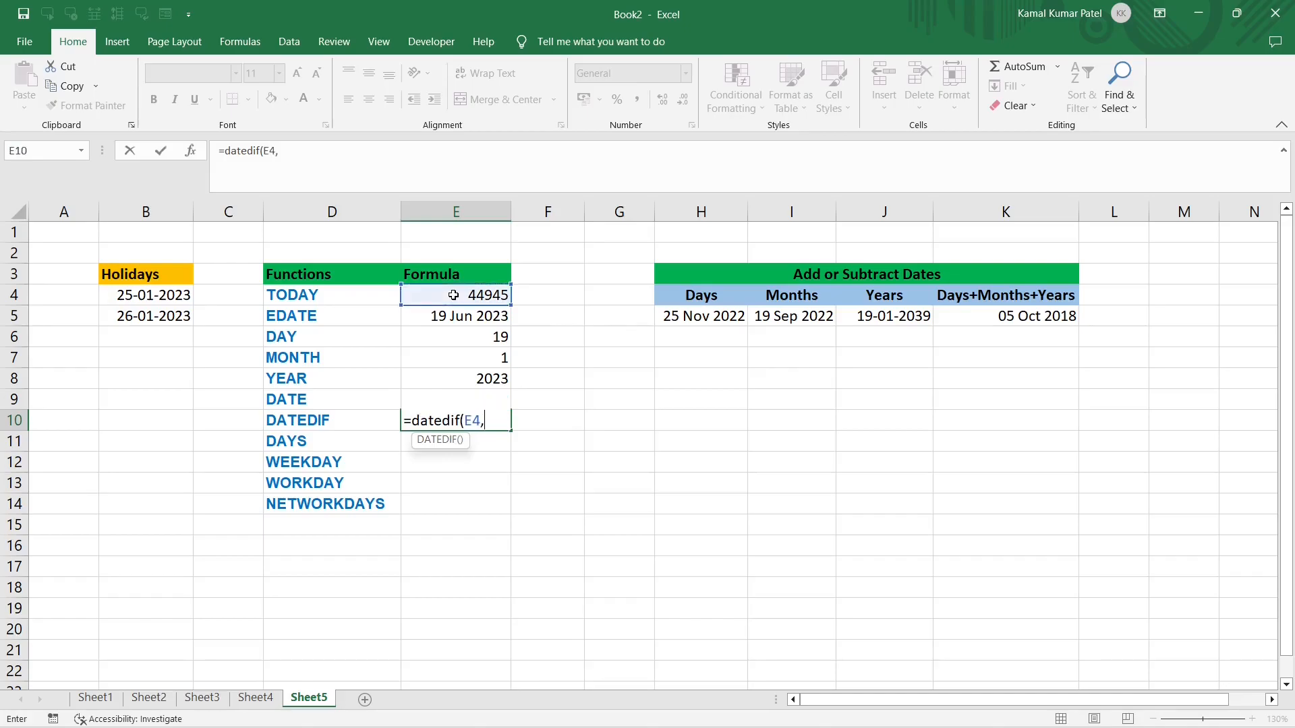
click(701, 319)
text(,)
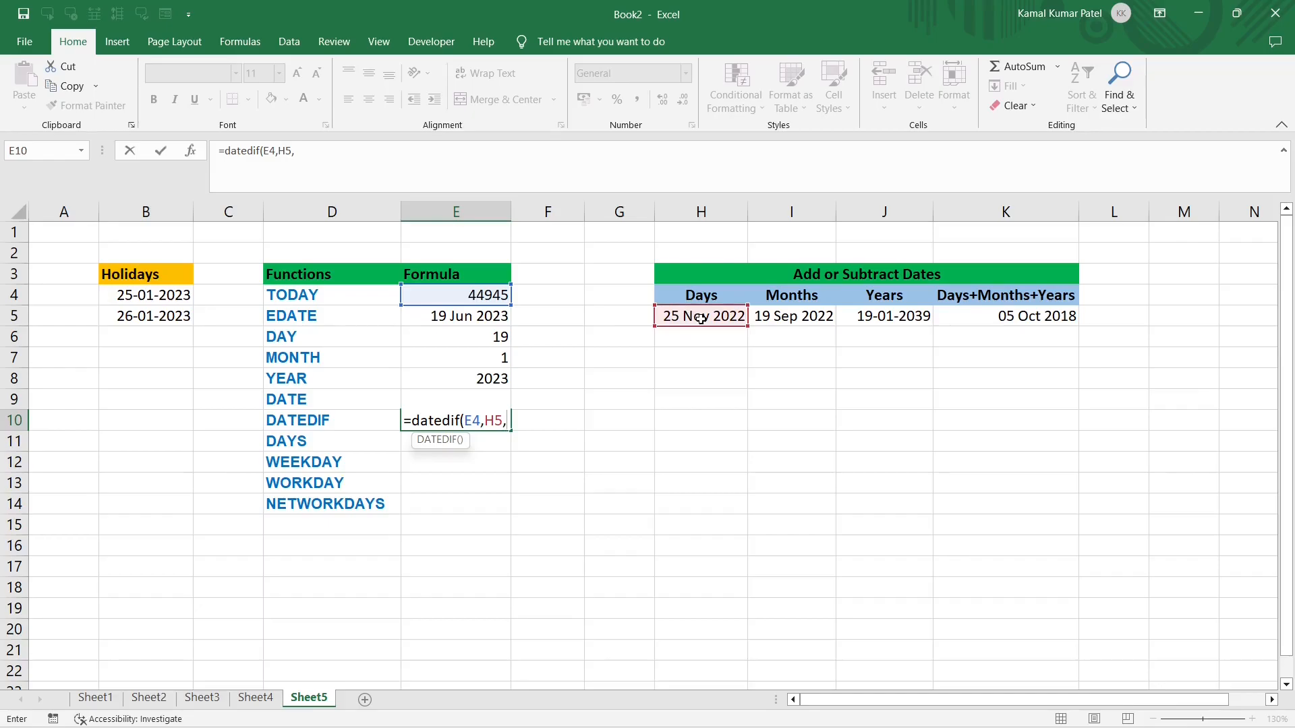
text("d)
key(Return)
key(Up)
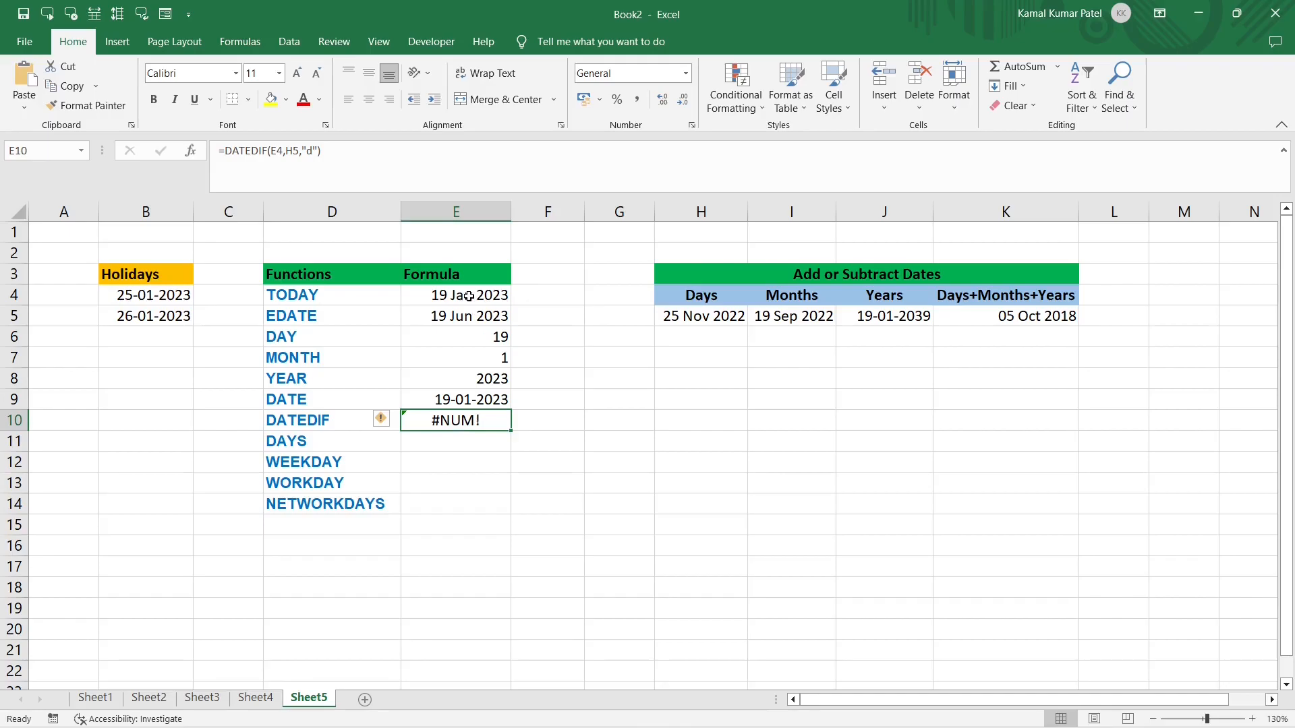
Swap the dates in the E10 formula so it reads =DATEDIF(H5,E4,"d"), with H5 as the start date
double_click(474, 420)
key(BackSpace)
key(BackSpace)
key(BackSpace)
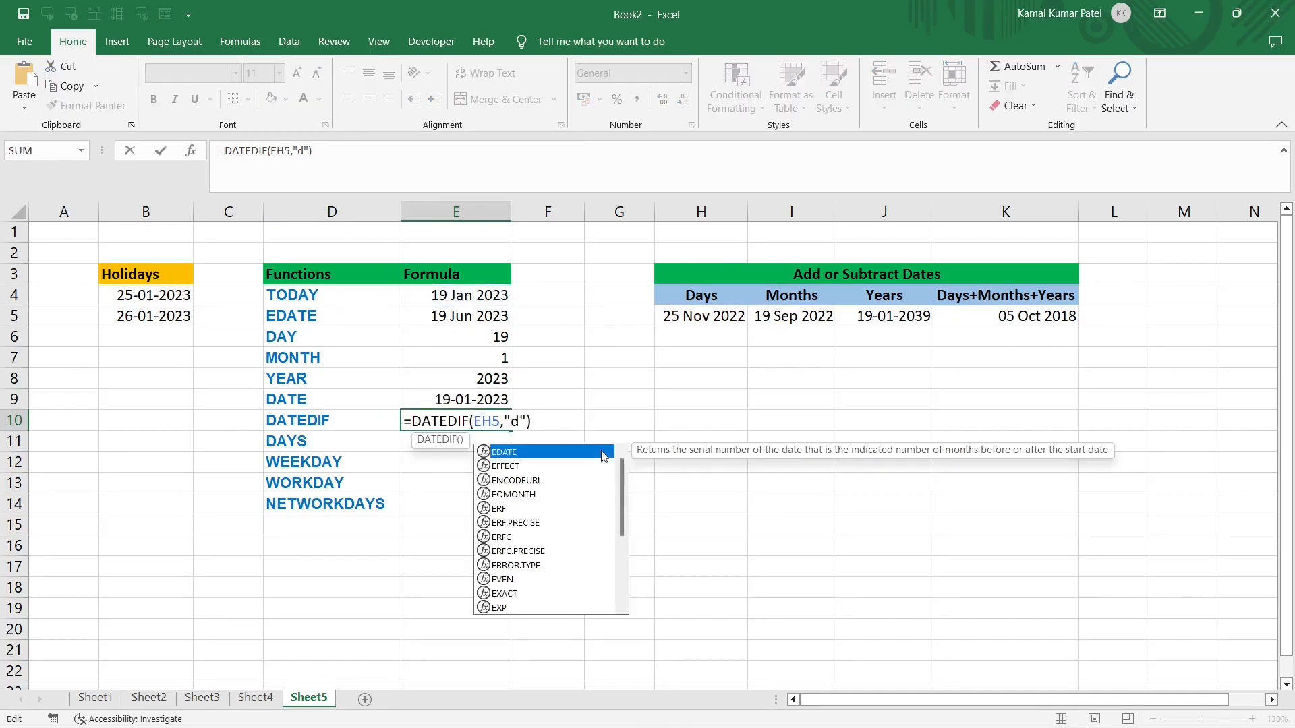
text(,E4)
key(Return)
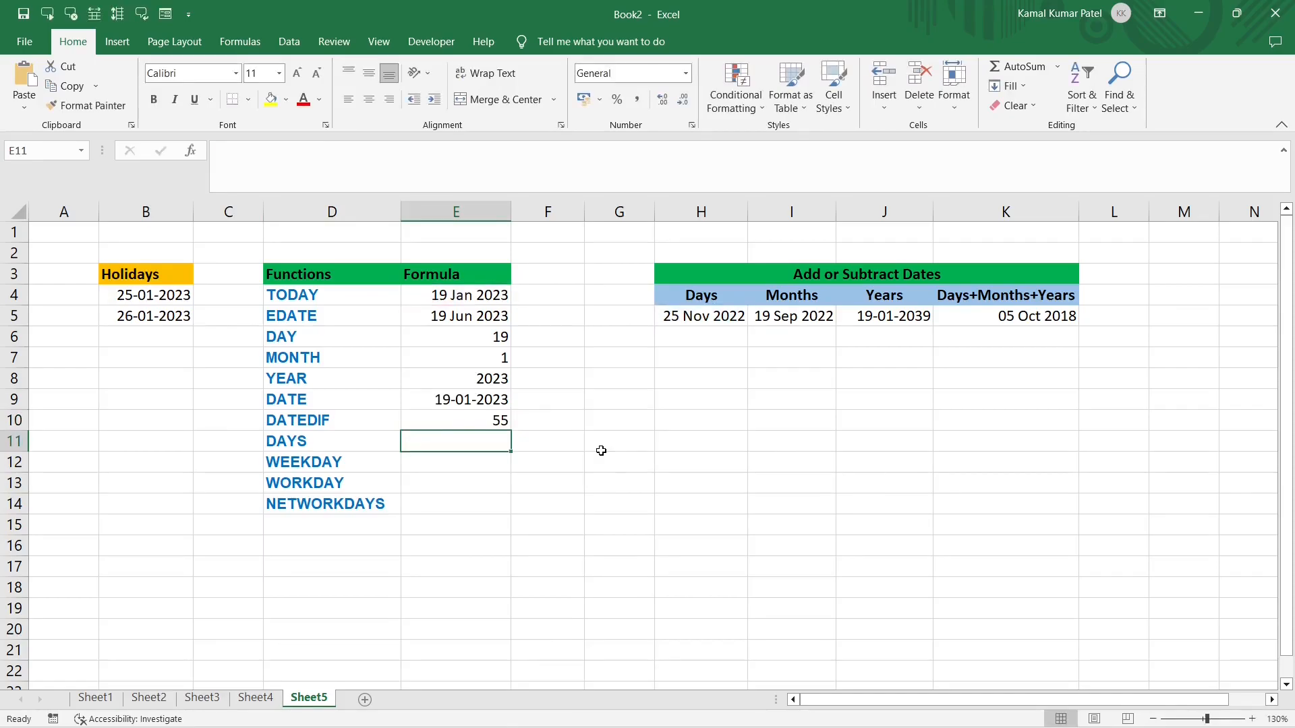
click(487, 420)
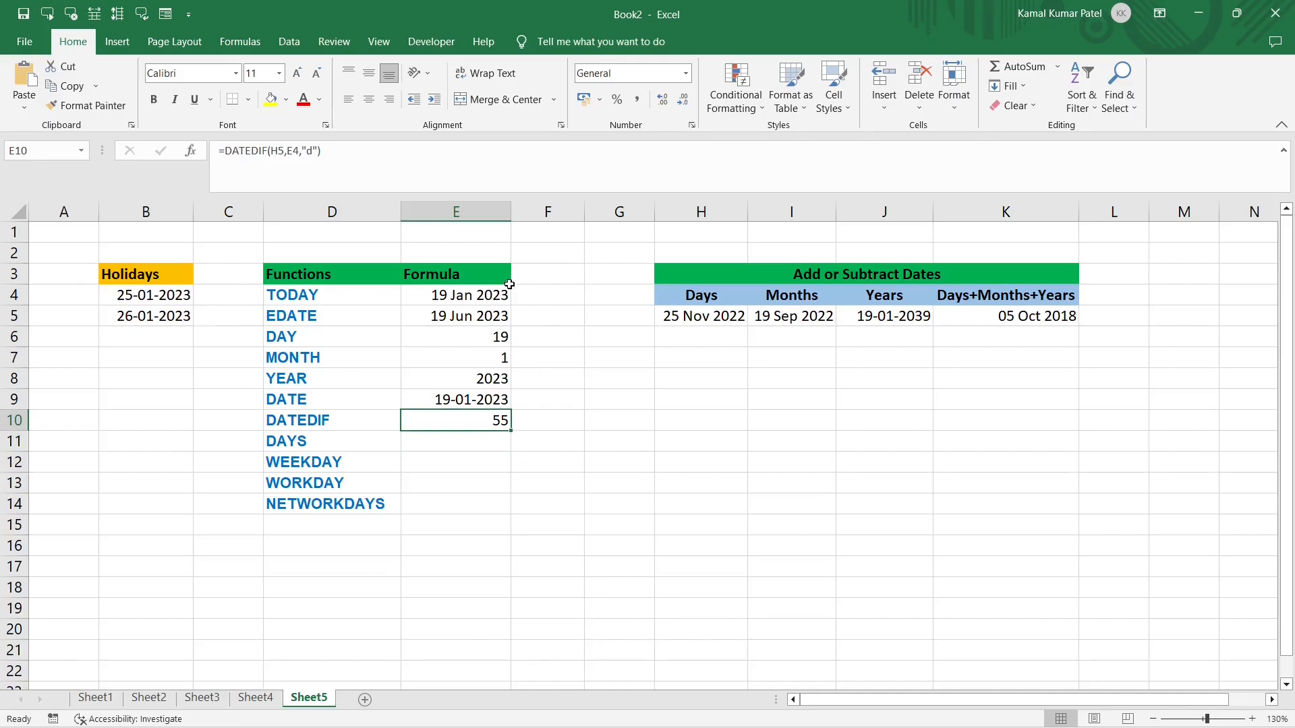
click(460, 297)
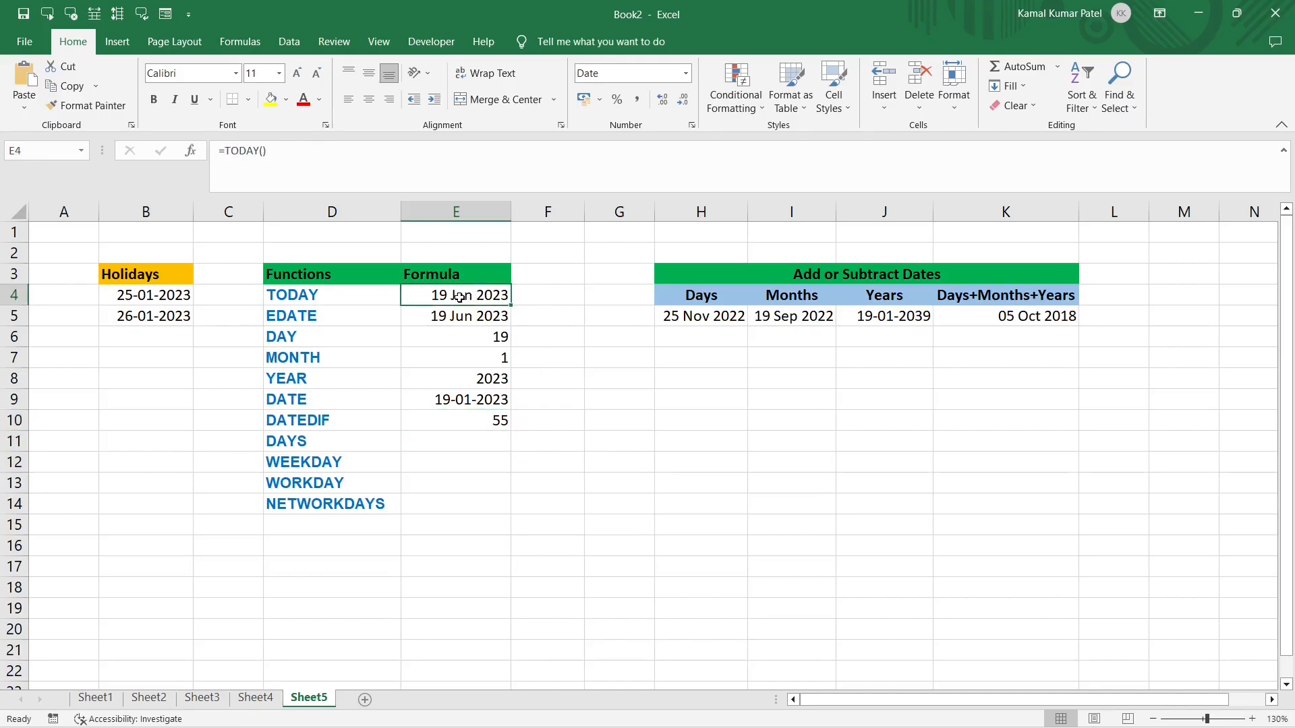
Change the E10 formula to =DATEDIF(I5,E4,"m") to calculate the months between the date in I5 and today
click(816, 317)
double_click(472, 421)
key(Delete)
key(Delete)
click(790, 317)
click(525, 420)
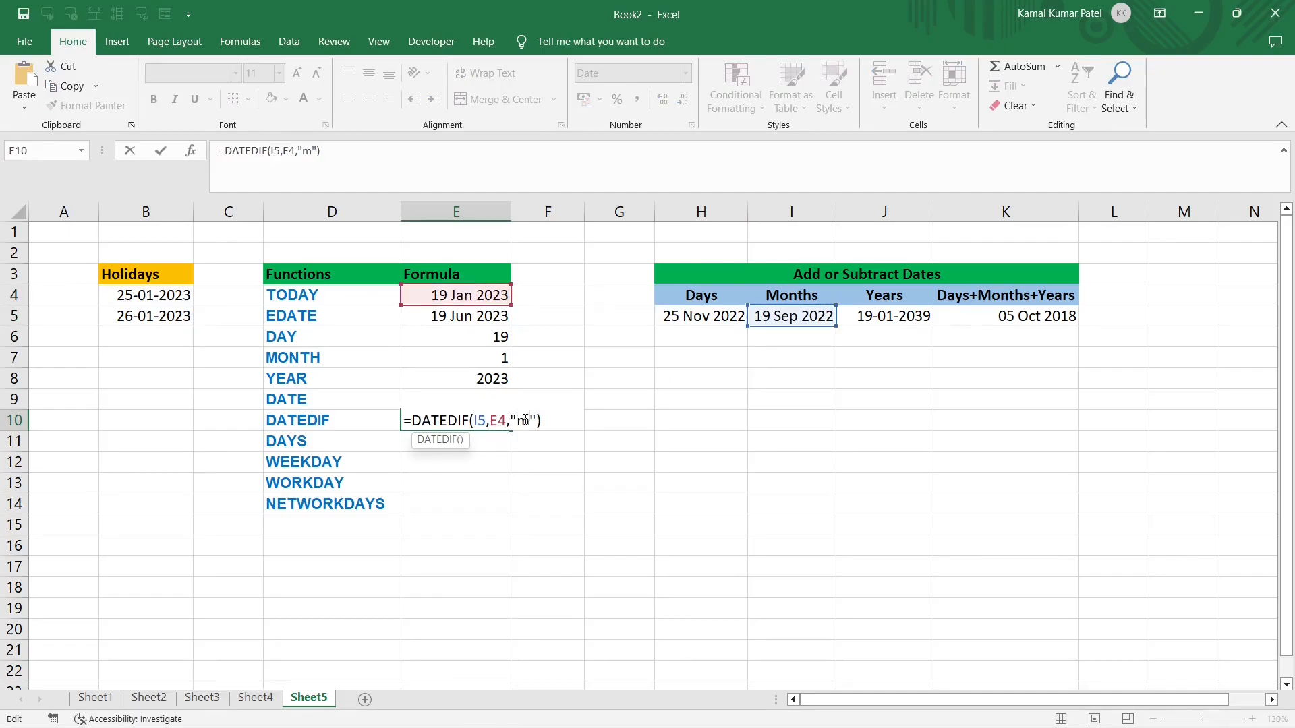
key(Return)
click(479, 423)
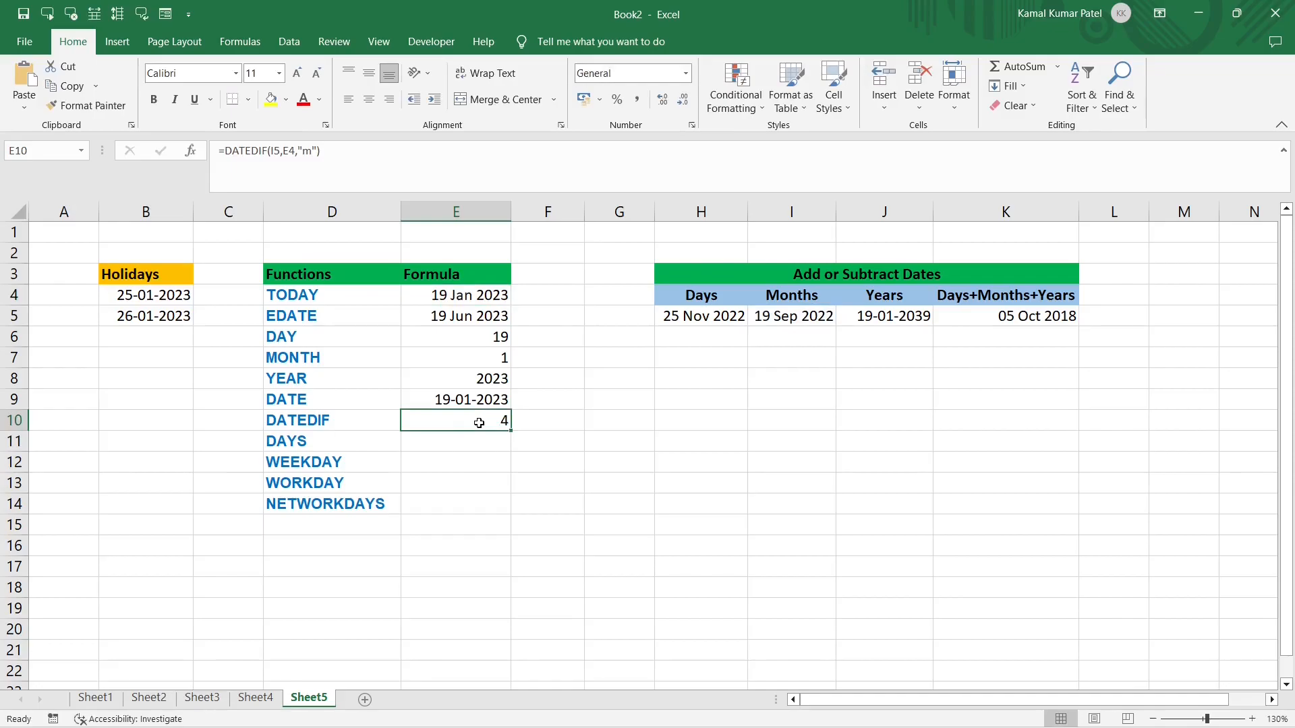
Change the E10 formula to =DATEDIF(E4,J5,"y") to calculate the years from today to the date in J5
double_click(478, 423)
click(897, 317)
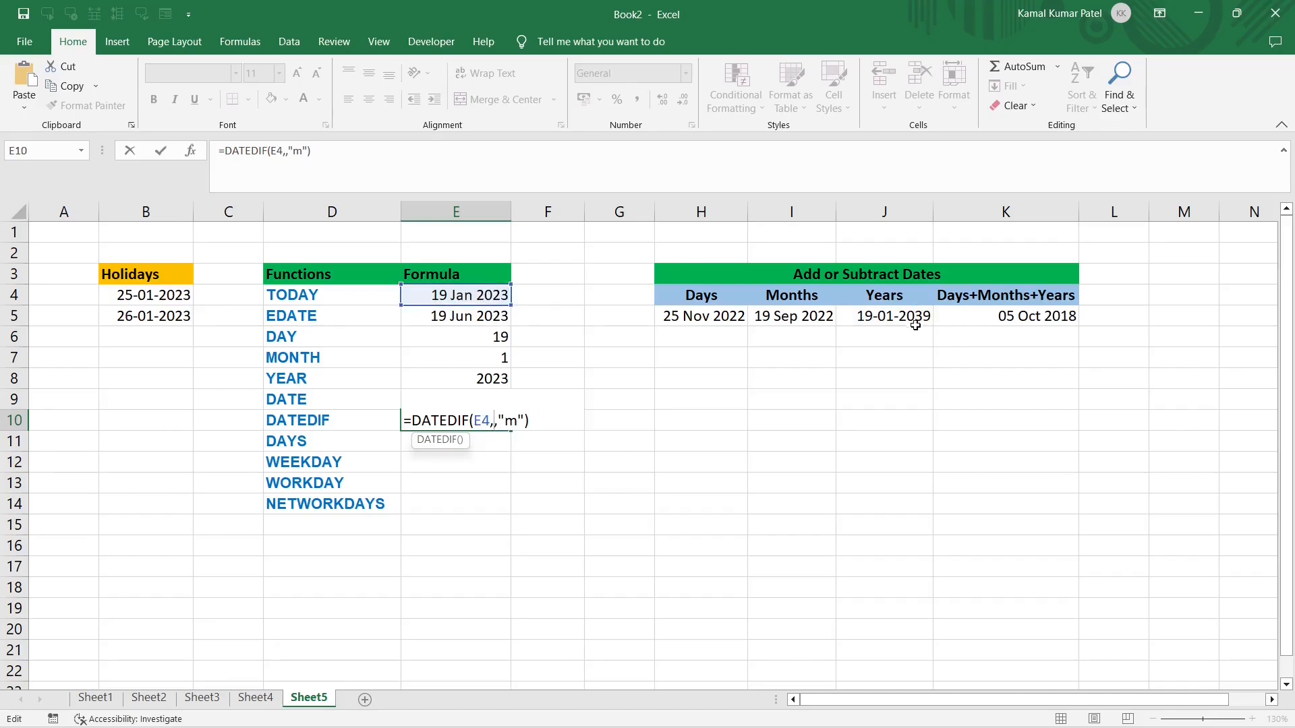
click(914, 323)
click(524, 422)
key(BackSpace)
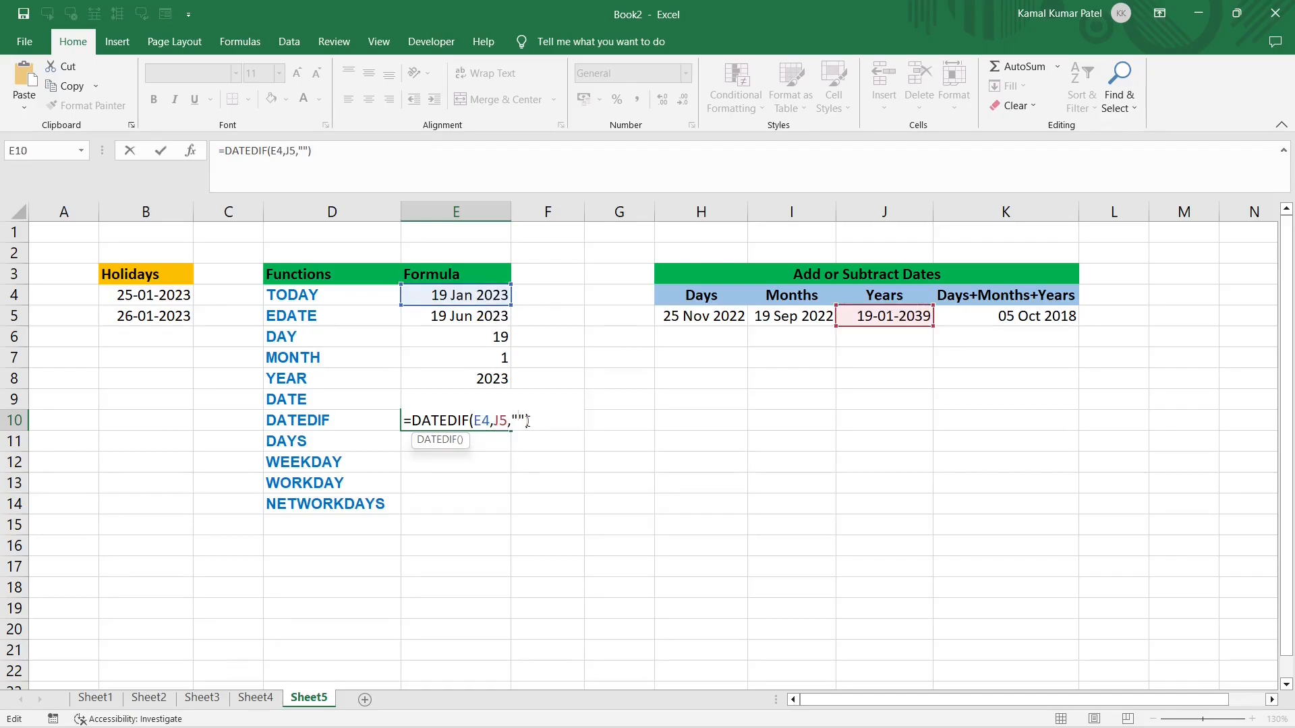
text(y)
key(Return)
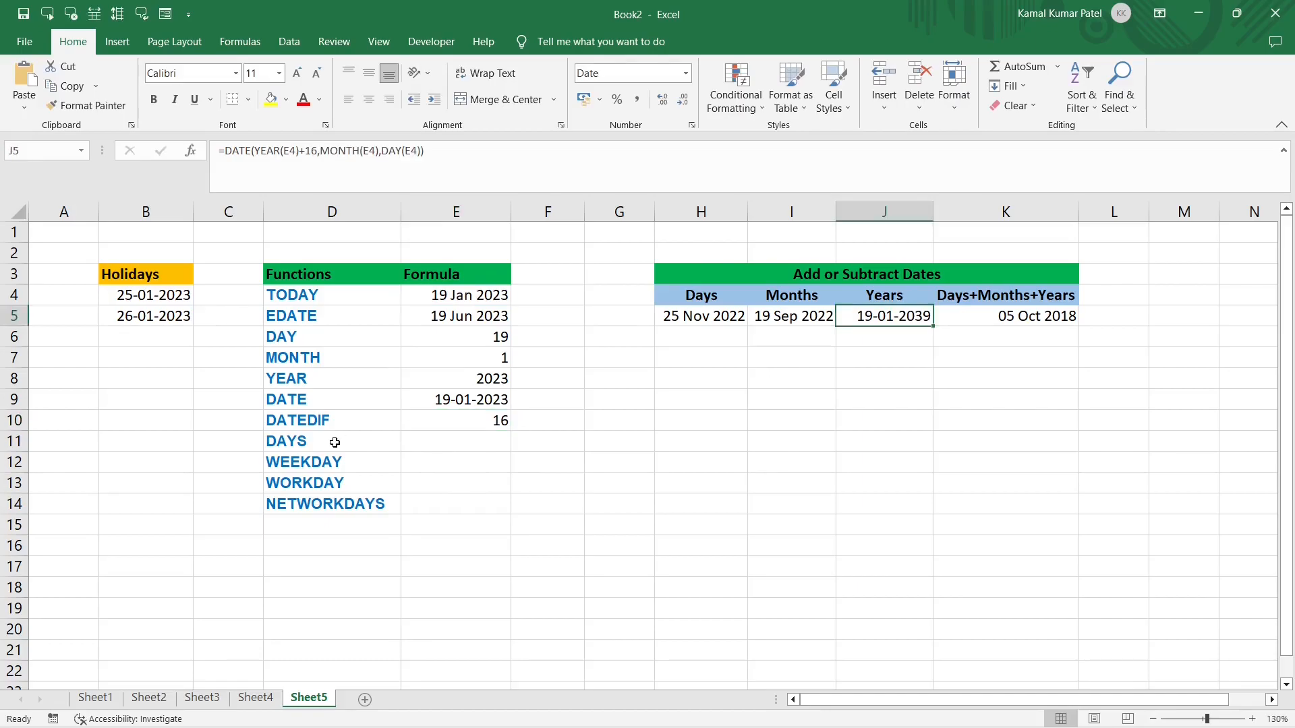
Enter =DAYS(E5,E4) in cell E11 to calculate the days between the TODAY and EDATE dates
click(335, 442)
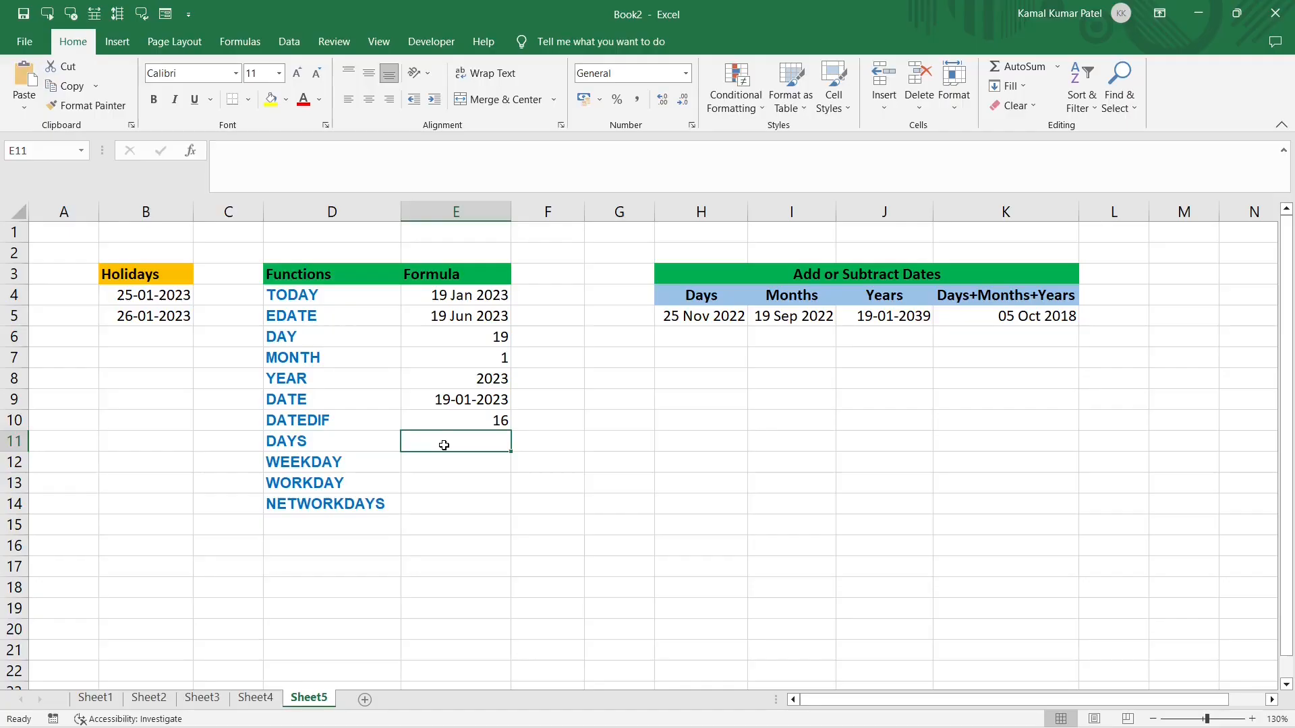
text(=days)
key(Tab)
click(461, 317)
text(,)
click(466, 298)
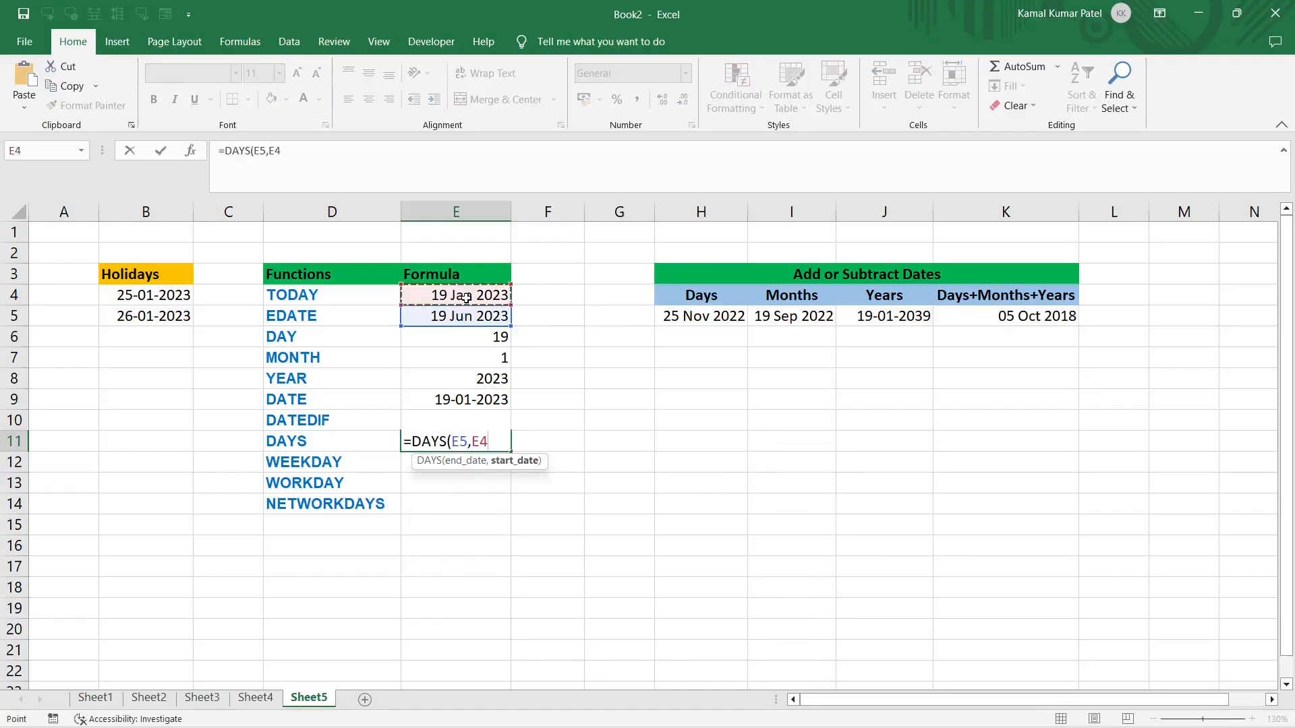
key(Return)
click(445, 443)
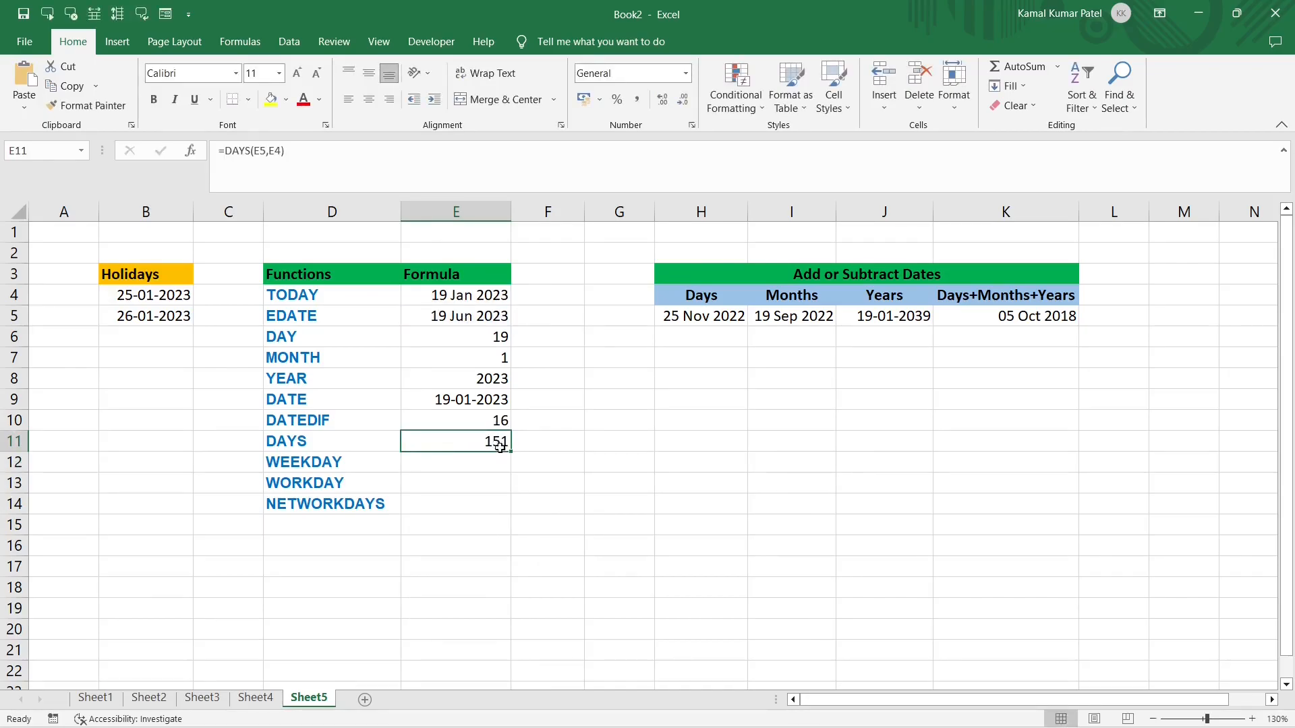
Cross-check the day difference by entering the subtraction =E5-E4 in cell F5, and undo that entry
drag(482, 296, 475, 317)
click(546, 319)
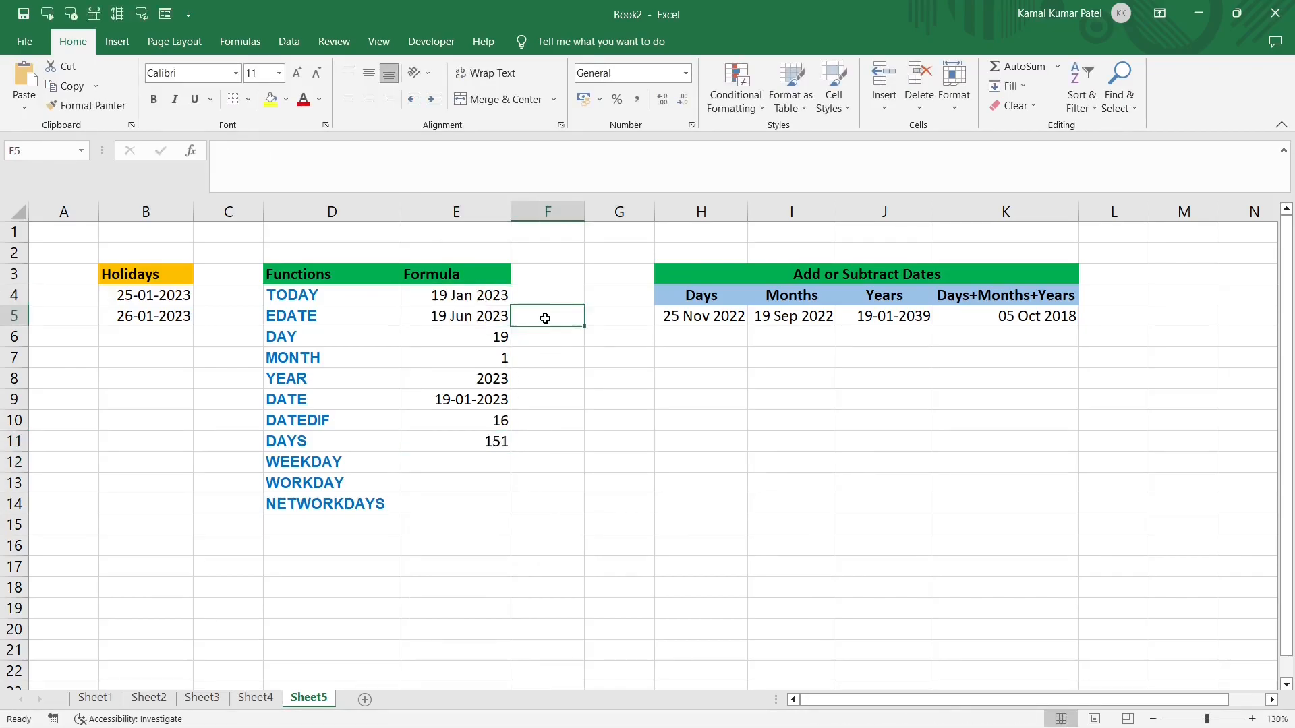
text(=)
click(483, 315)
text(-)
click(484, 295)
key(Return)
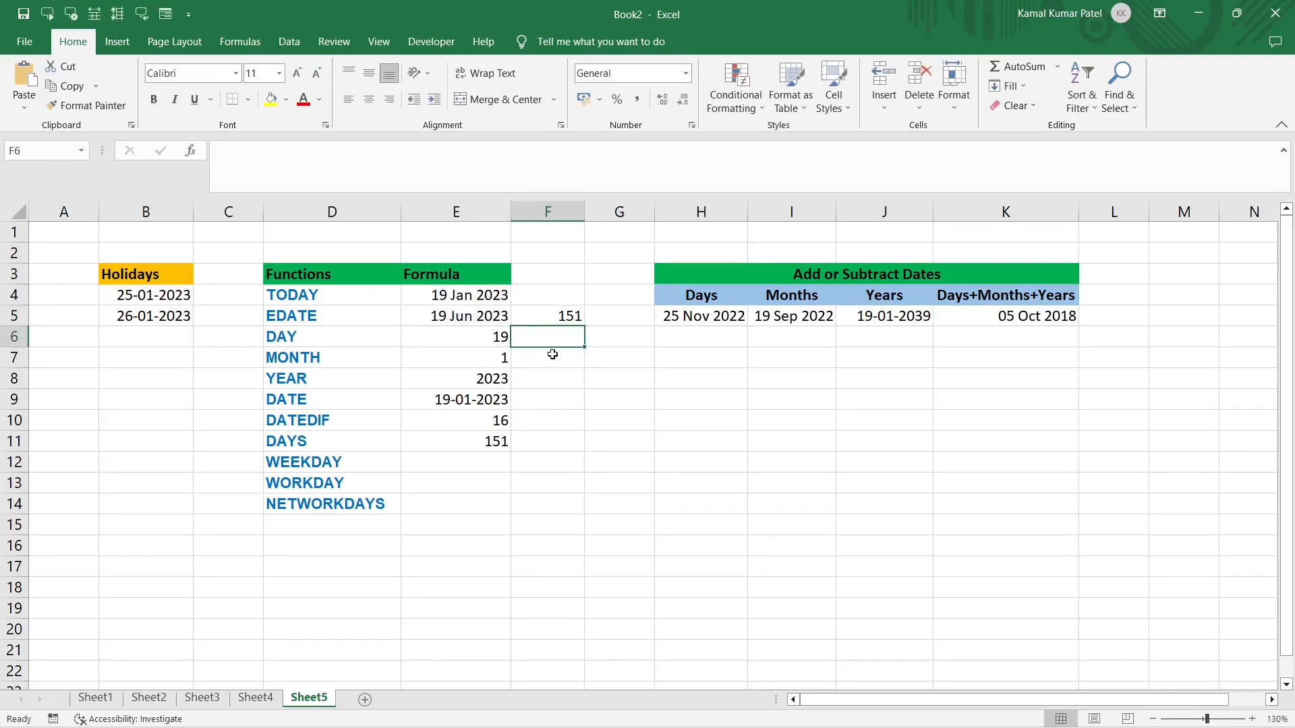
key(ctrl+z)
Enter =WEEKDAY(E4) in cell E12 to return the weekday number of the TODAY date
click(315, 463)
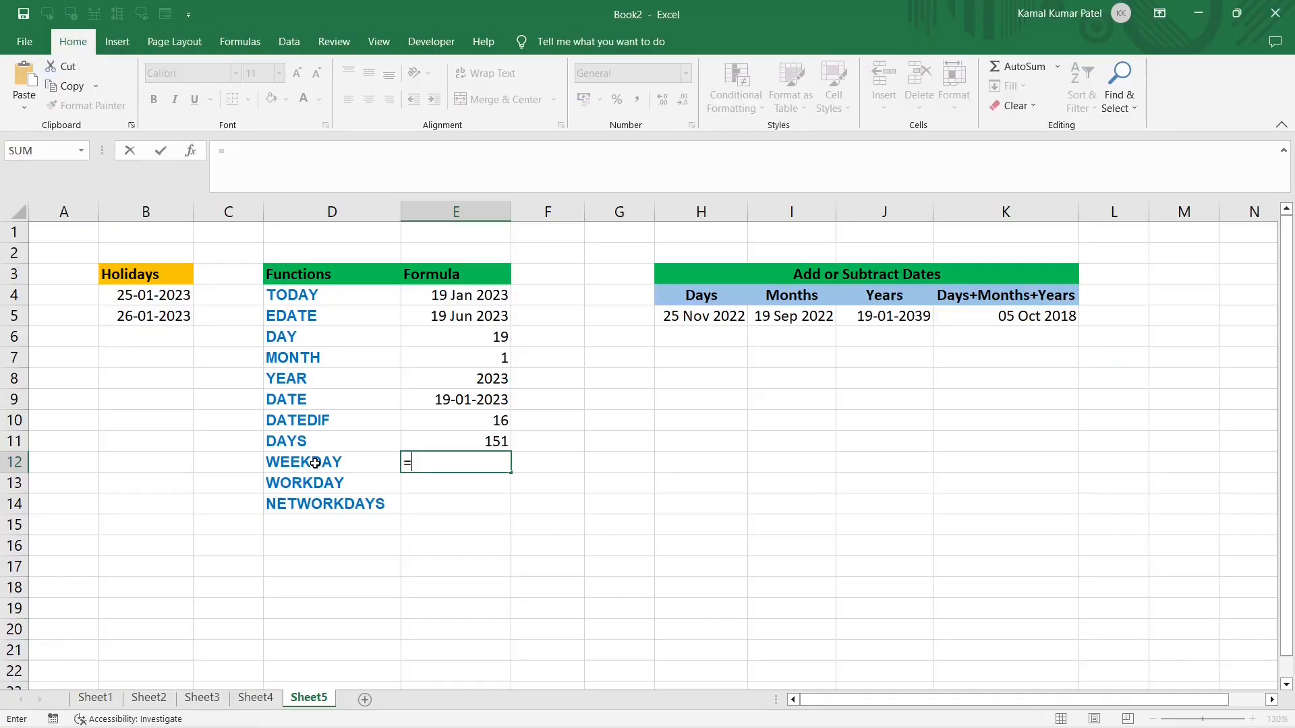
text(w)
key(Down)
key(Tab)
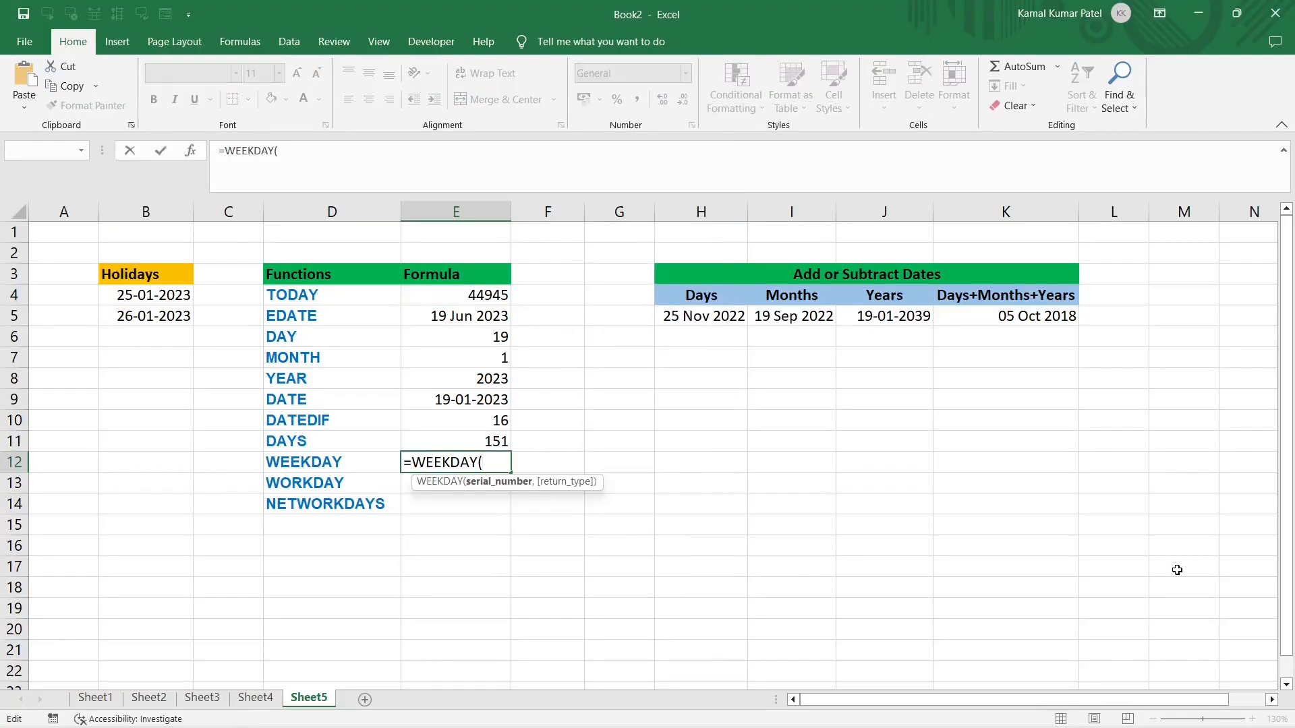
click(446, 296)
text())
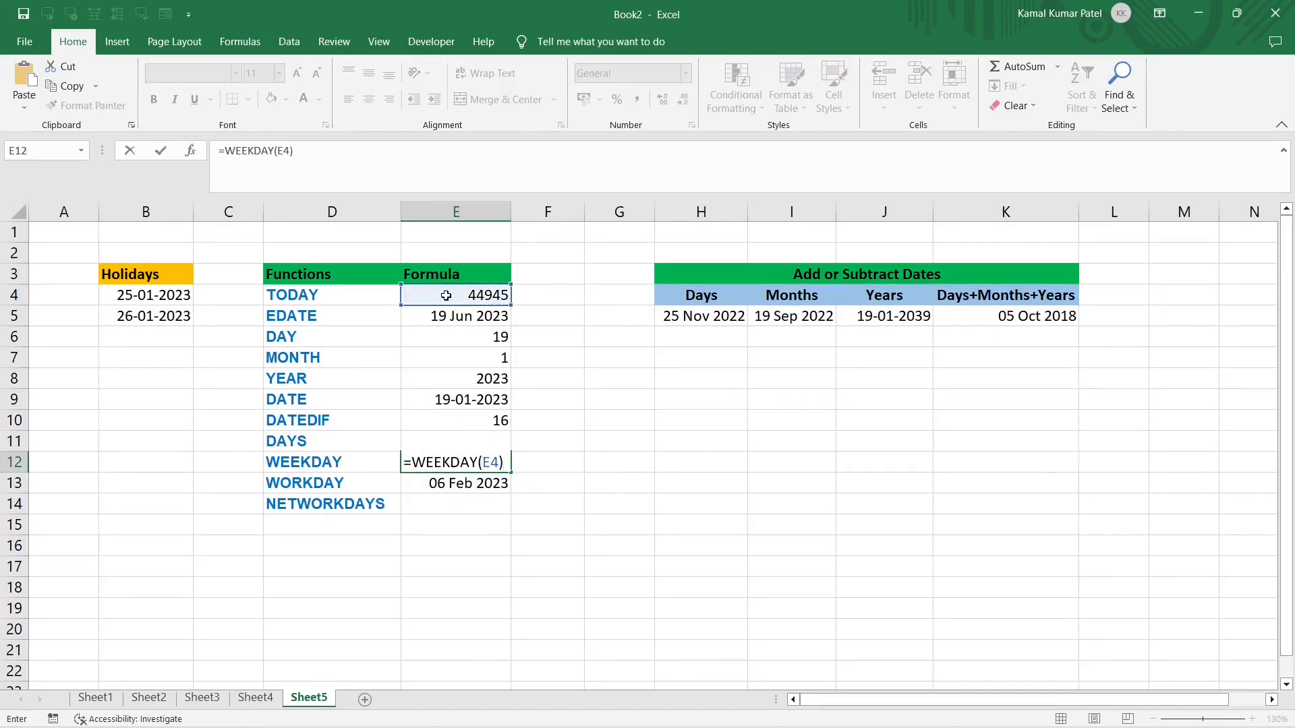
key(Return)
click(450, 461)
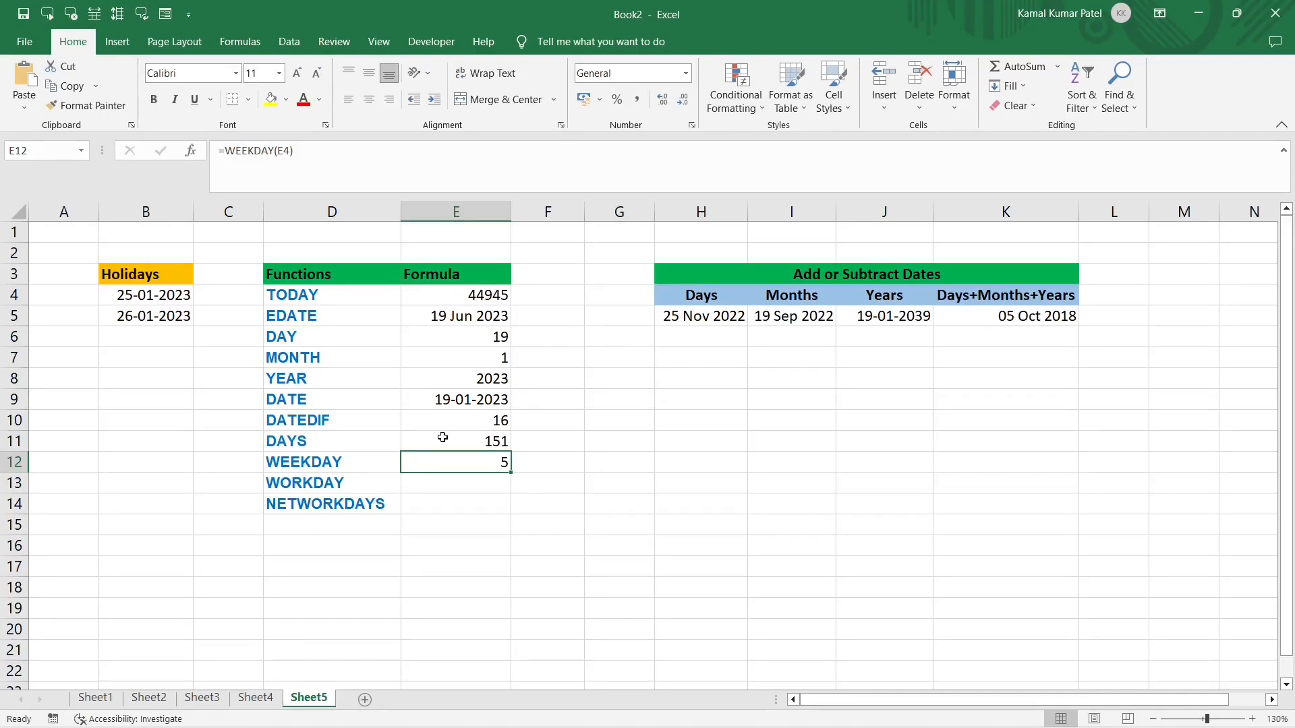
Enter =WORKDAY(E4,10,B4:B5) in cell E13 to find the date 10 working days after today, excluding the listed holidays
click(360, 485)
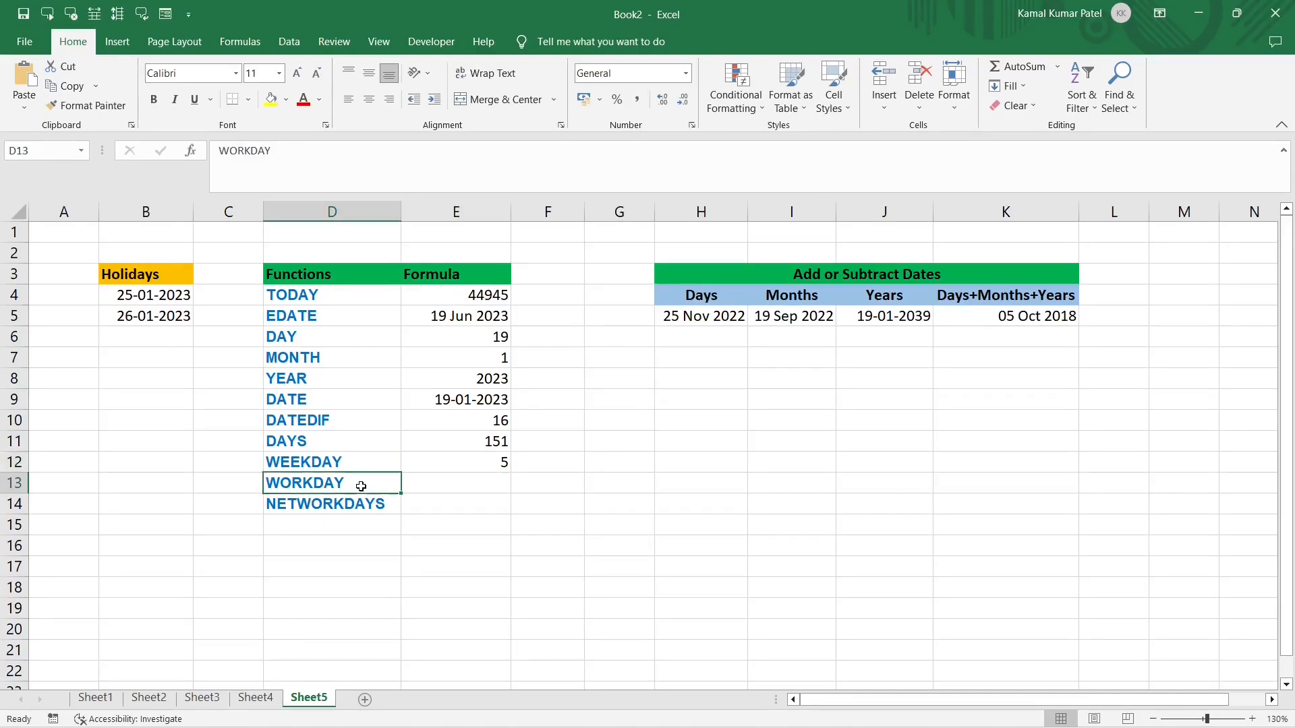
key(Tab)
text(=WORKDAY()
click(480, 298)
text(,1)
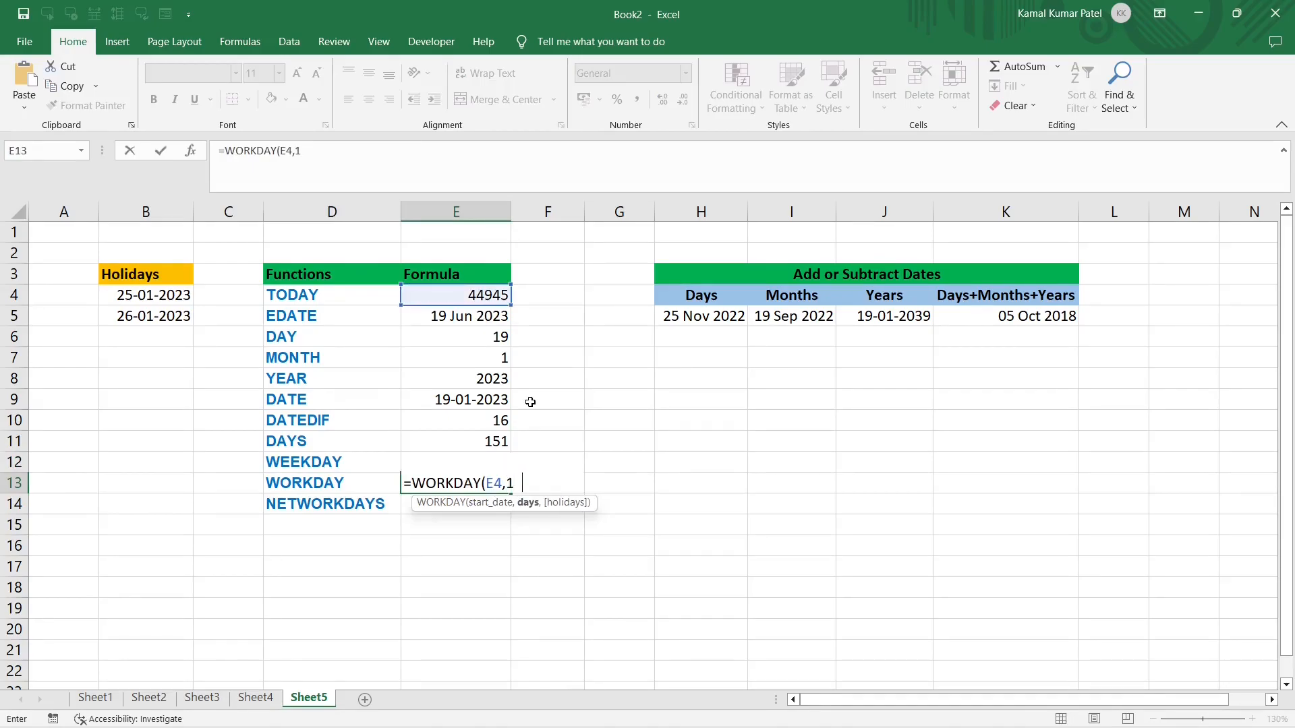
text(0,)
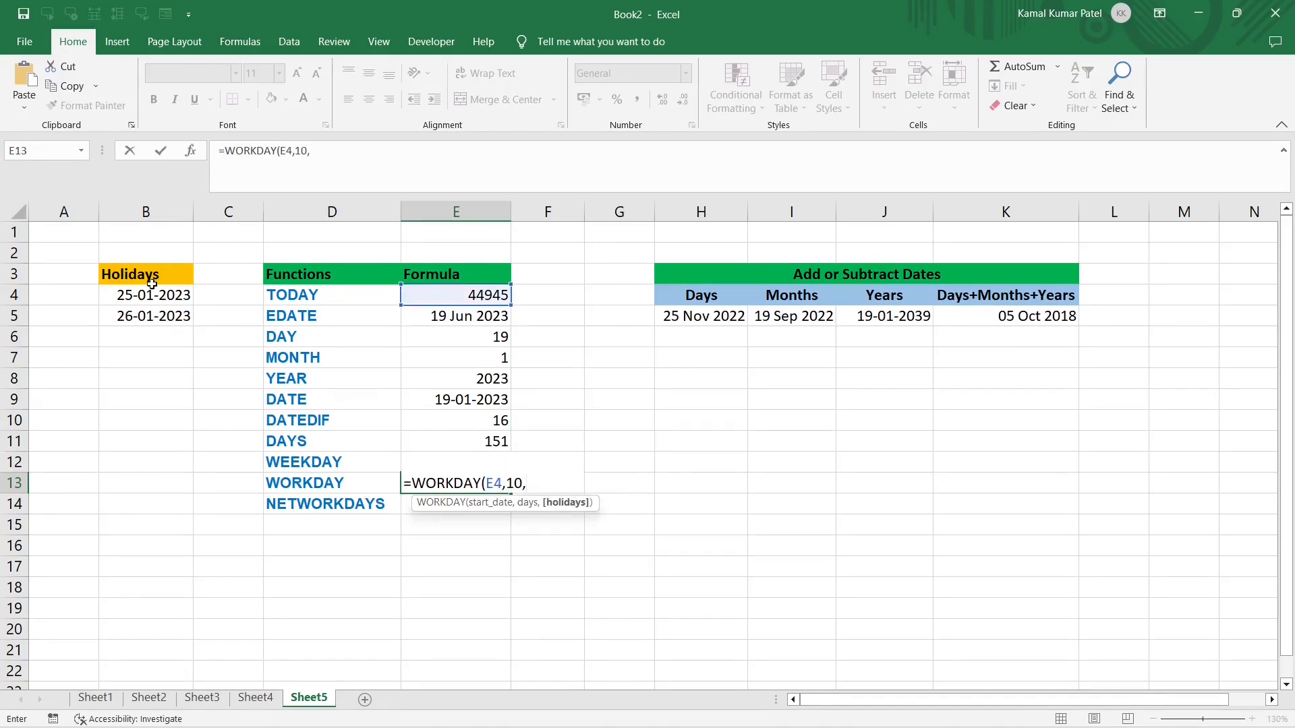
mouse_move(162, 297)
mouse_down()
mouse_move(161, 334)
mouse_move(126, 309)
mouse_move(157, 309)
mouse_move(128, 331)
mouse_move(176, 318)
mouse_up()
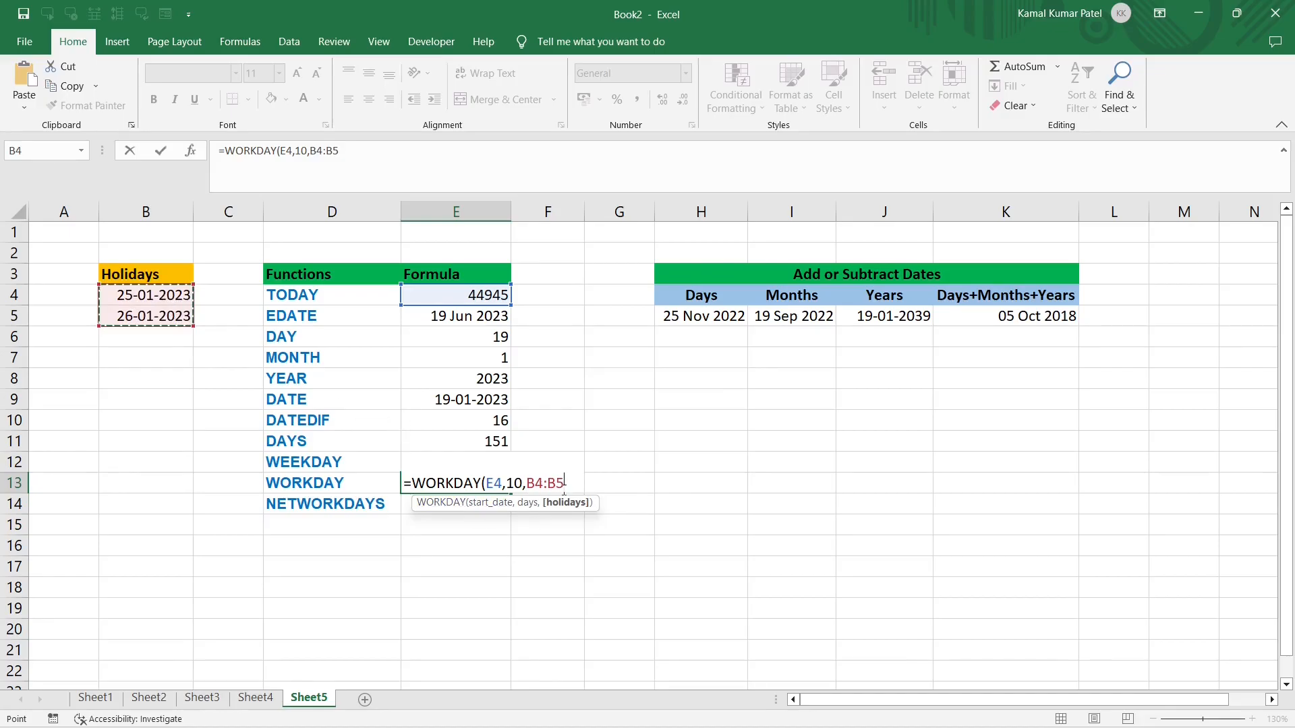
text())
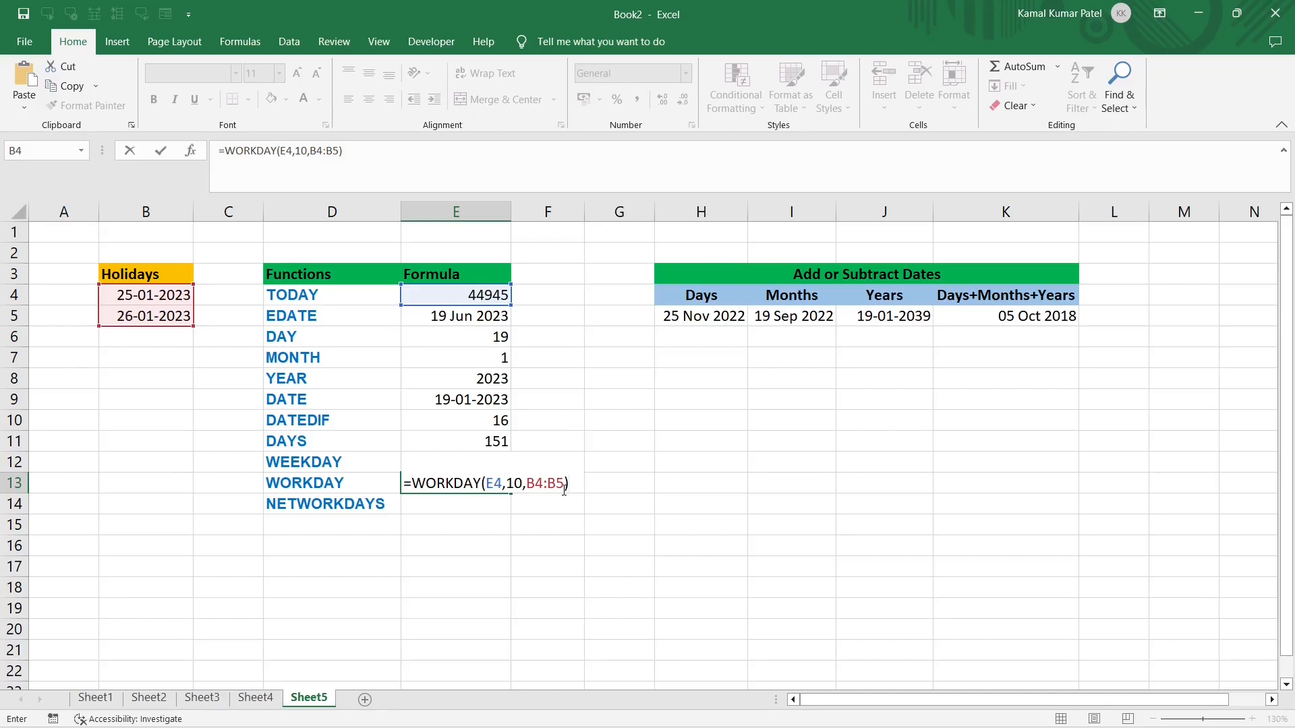
key(Return)
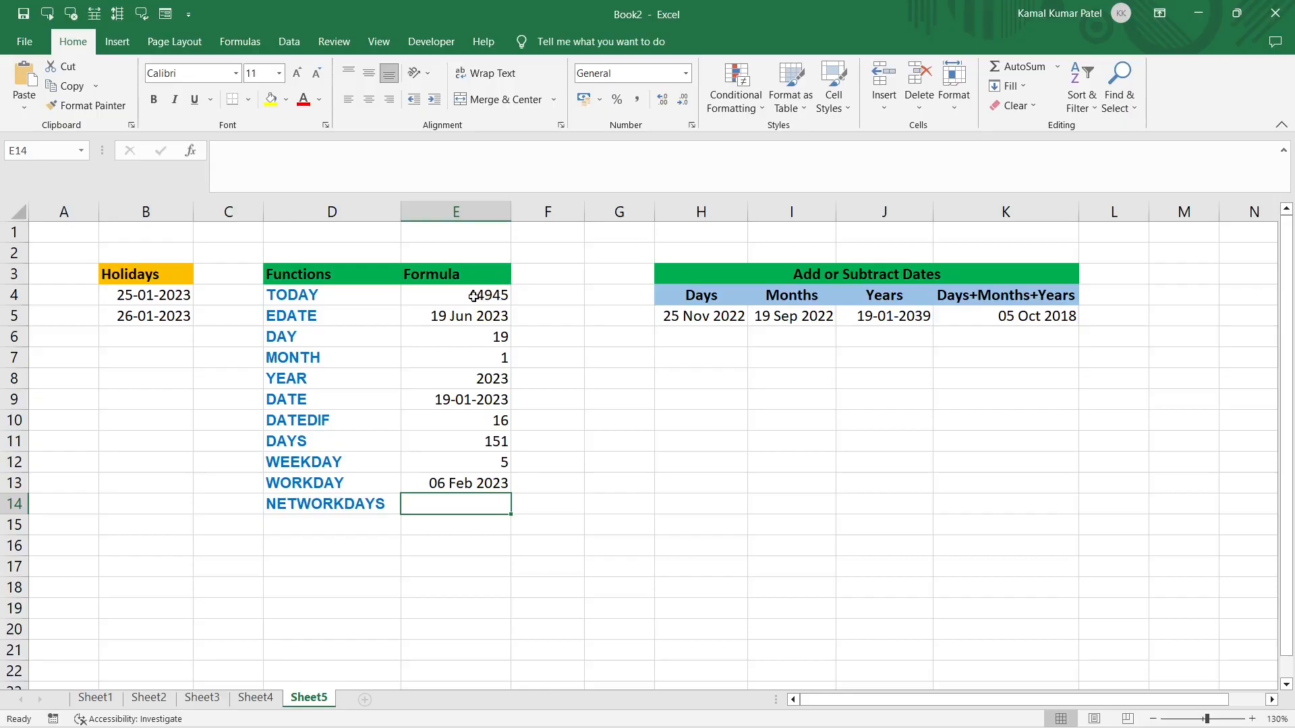
Apply a date number format to the TODAY result in cell E4
click(474, 296)
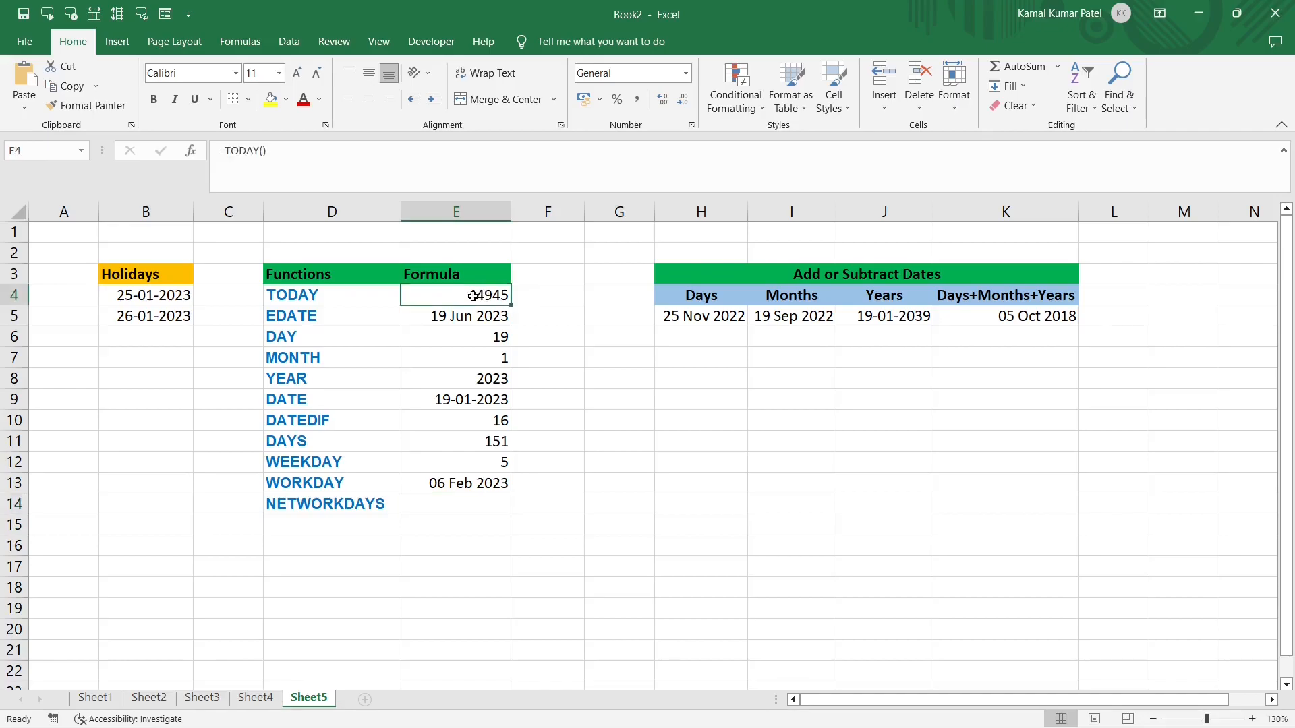
click(686, 73)
click(651, 282)
Enter =NETWORKDAYS(E4,"31-1-2023",B4:B5) in cell E14 to count the working days from today to 31-1-2023, excluding the holidays
click(446, 505)
text(=NETWORKDAYS()
click(447, 297)
text(,31-01-2023)
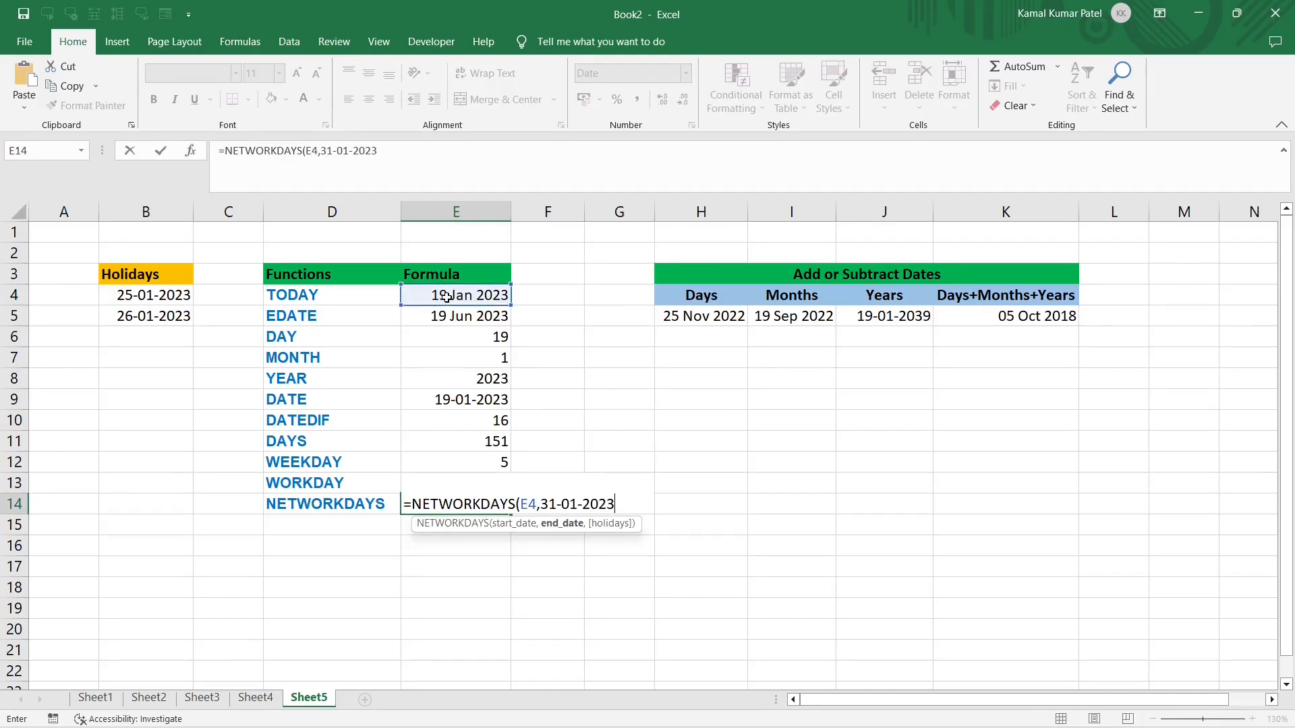
text(,)
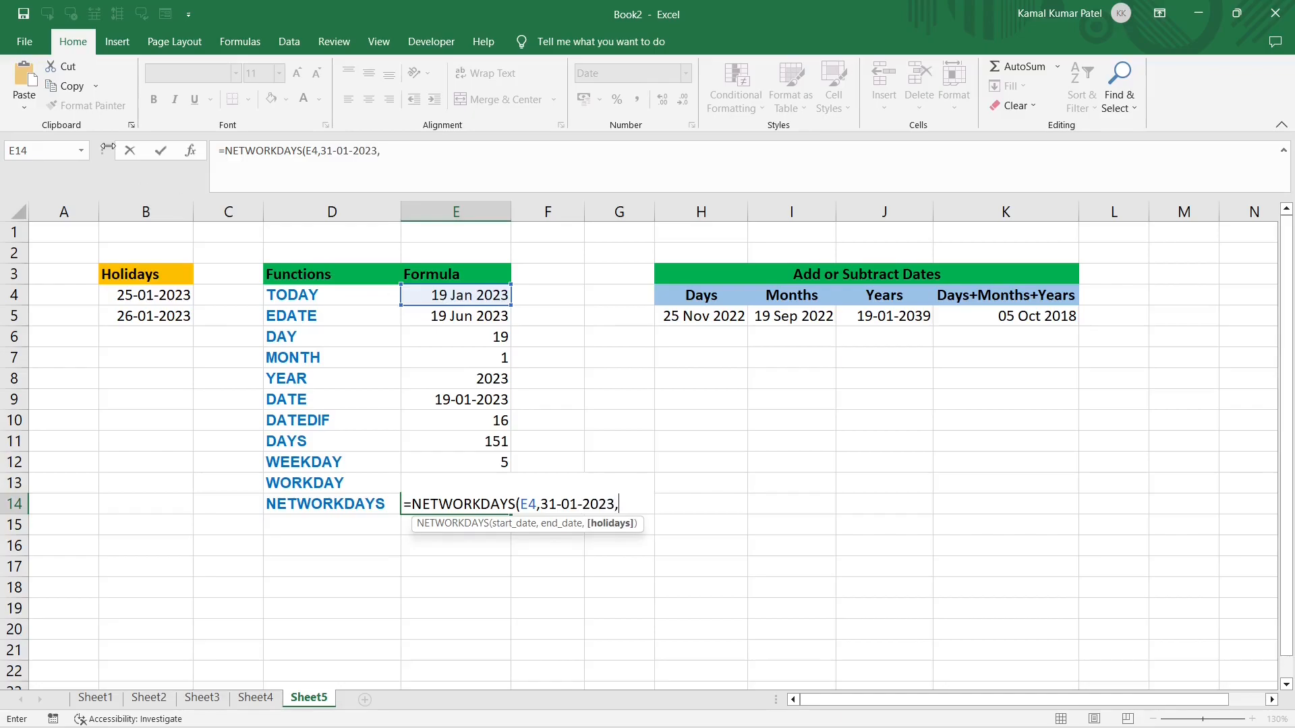
click(139, 295)
drag(138, 295, 132, 319)
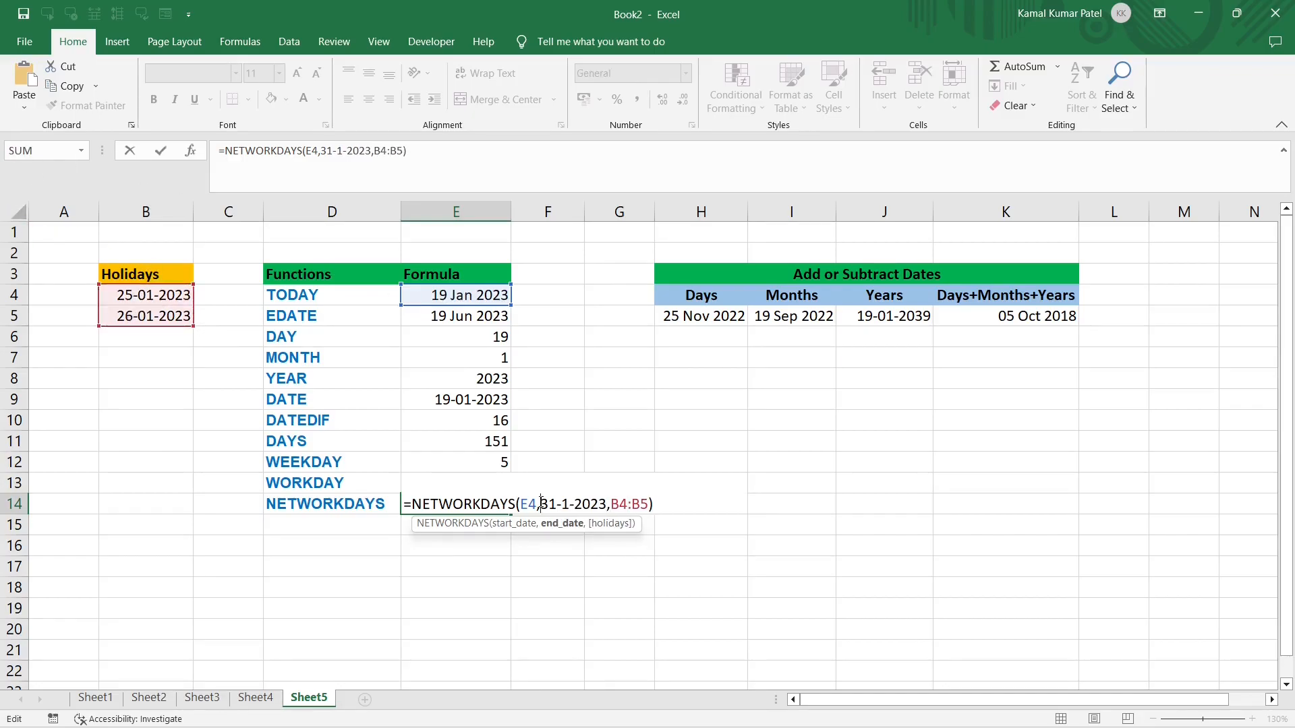
text(")
key(Return)
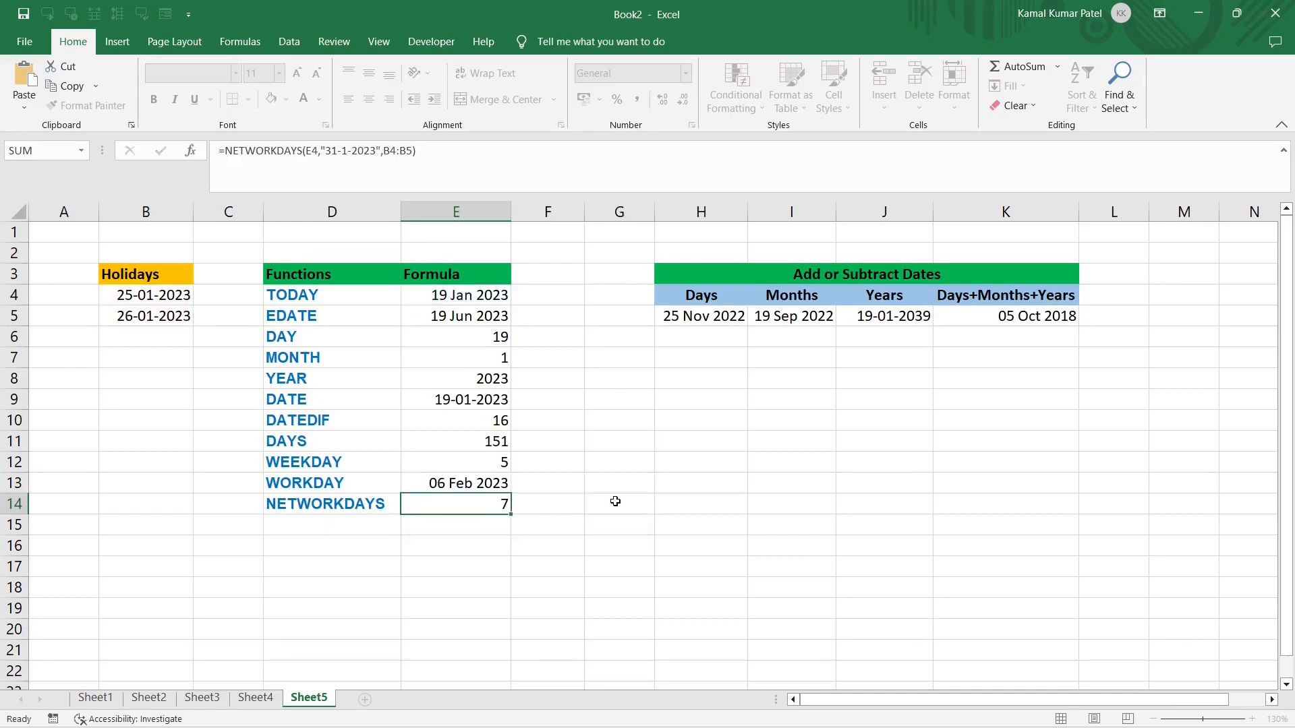
click(470, 508)
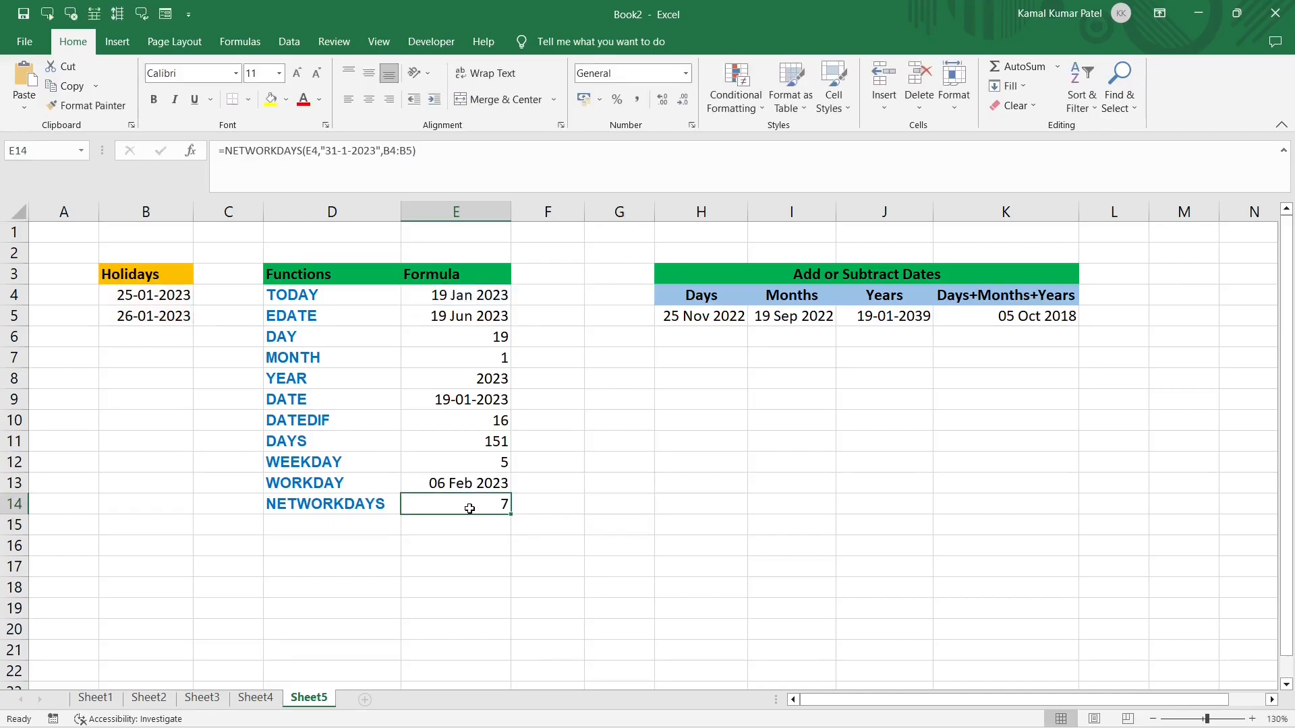
Check the NETWORKDAYS result in E14 against the system calendar for January 2023, starting from the date in E4
click(458, 295)
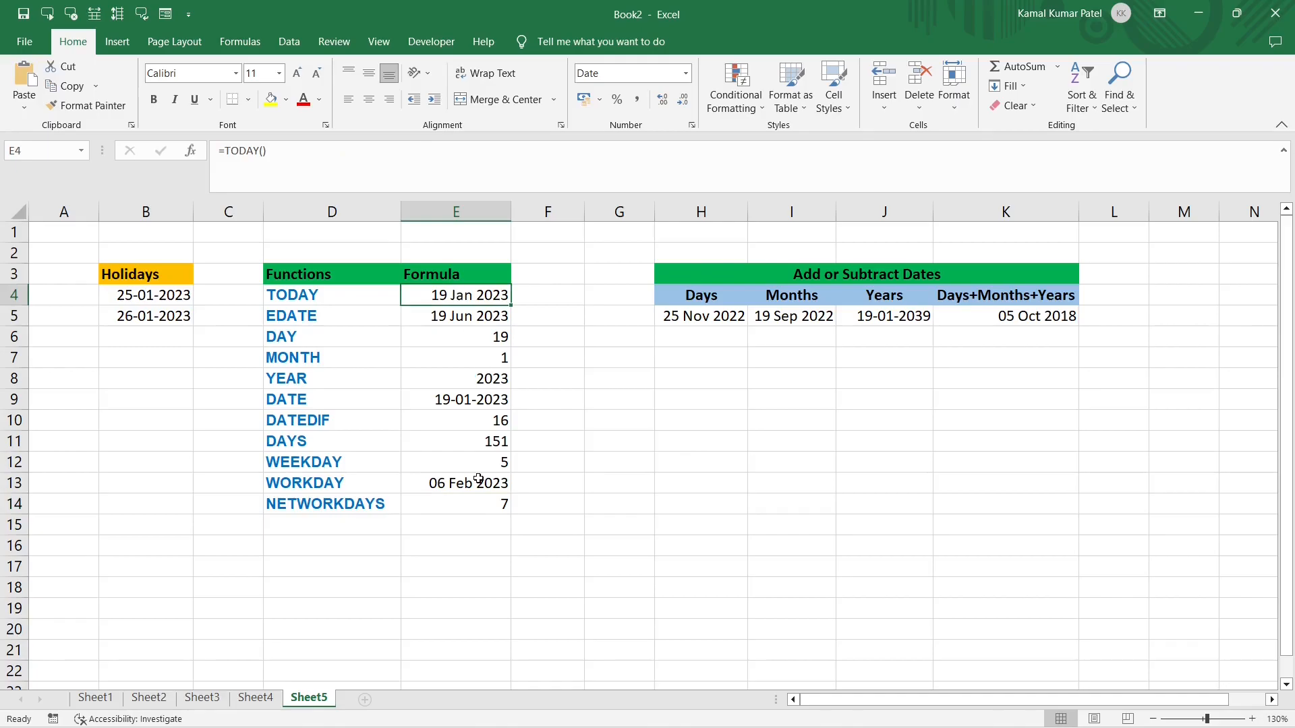
key(super+n)
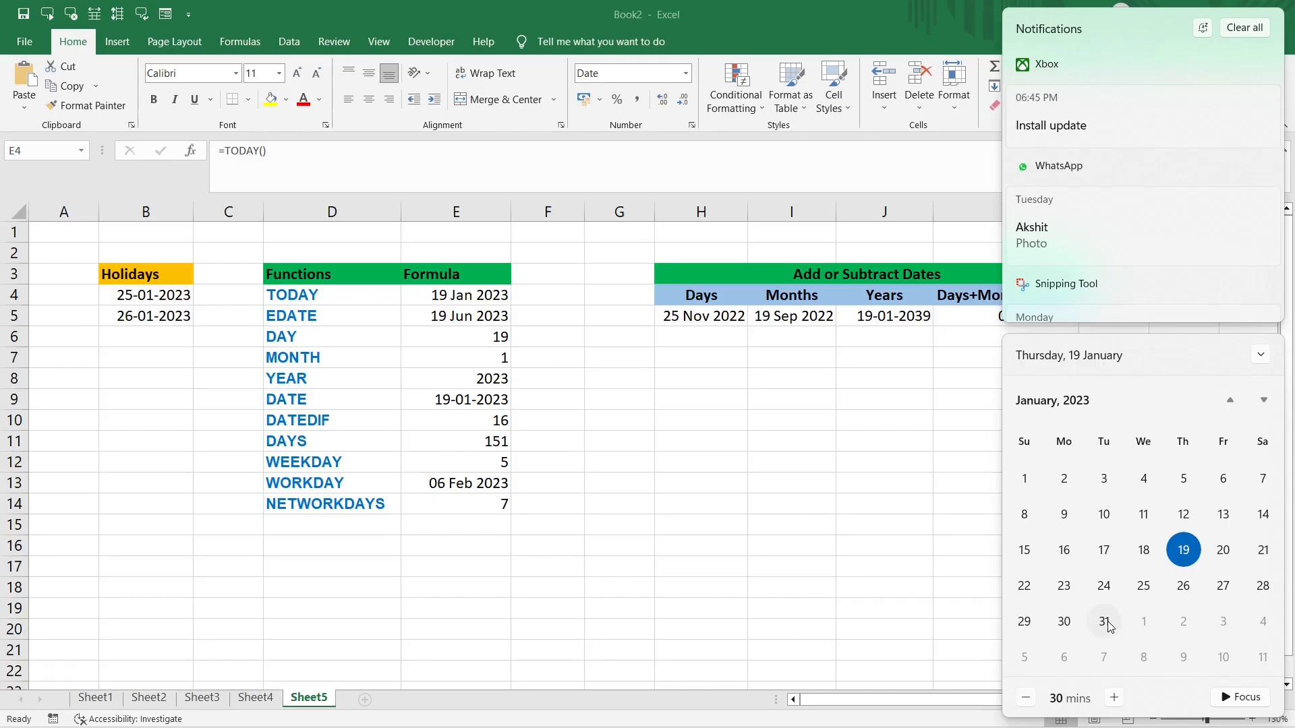
click(472, 519)
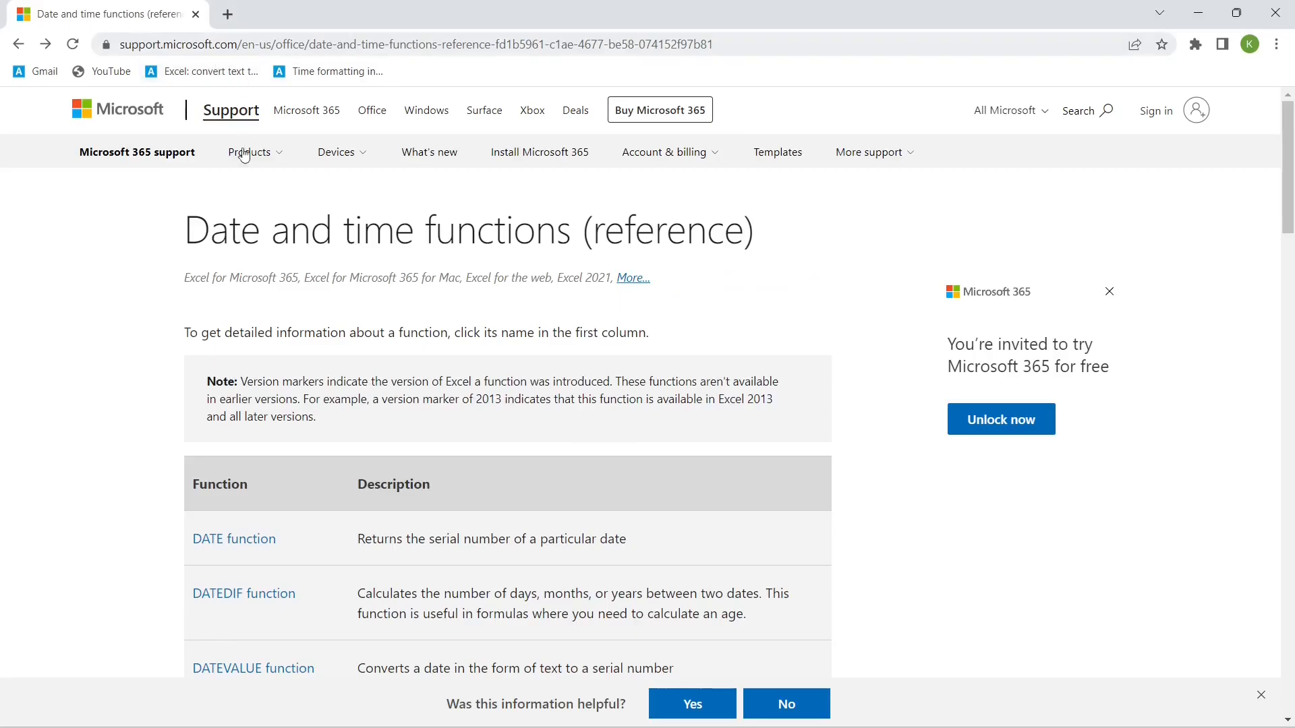
Look through the function list on Microsoft's "Date and time functions (reference)" support page in the browser
drag(1293, 160, 1293, 428)
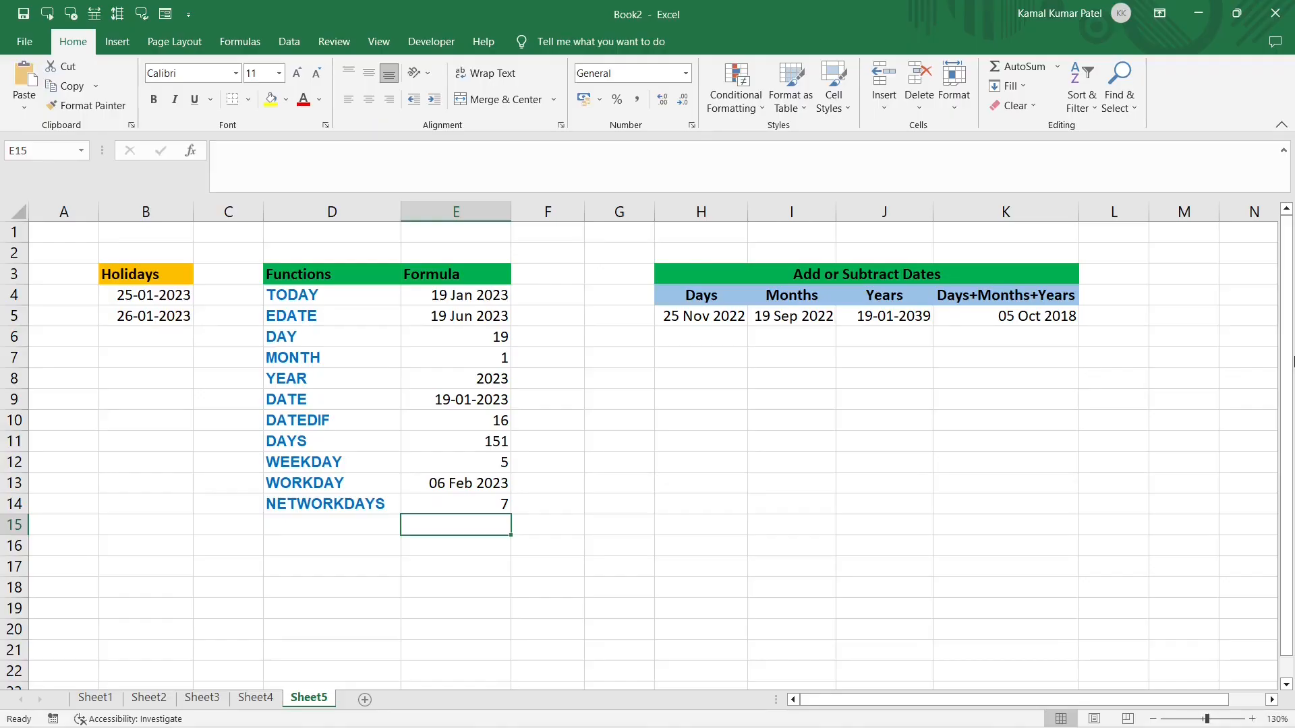